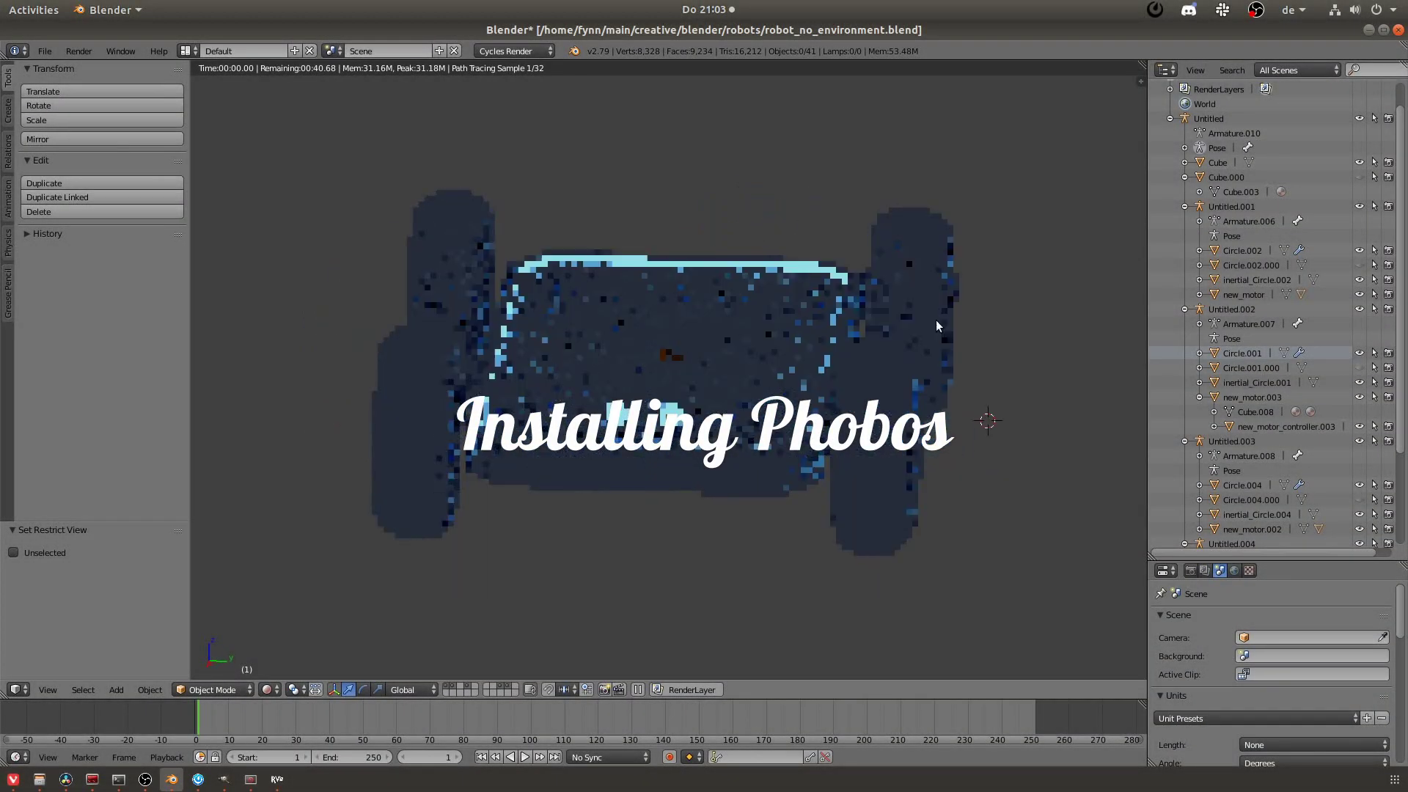
Orbit around the robot and switch the viewport from Rendered to Solid shading.
{"action": "key", "text": "KP_7"}
{"action": "mouse_move", "coordinate": [826, 314]}
{"action": "middle_mouse_down"}
{"action": "mouse_move", "coordinate": [958, 286]}
{"action": "mouse_move", "coordinate": [1028, 311]}
{"action": "mouse_move", "coordinate": [997, 345]}
{"action": "middle_mouse_up"}
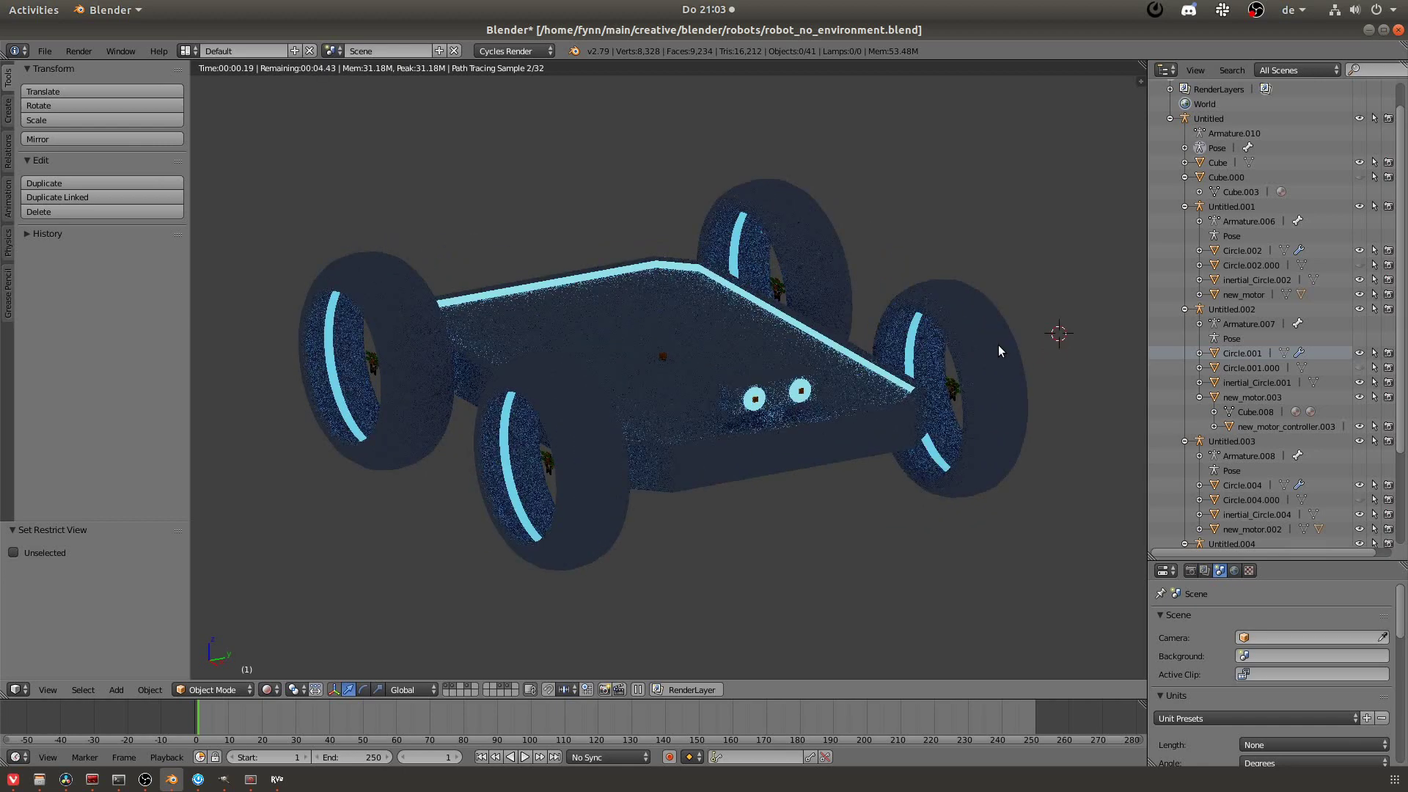
{"action": "key", "text": "shift+z"}
{"action": "middle_click_drag", "start_coordinate": [906, 594], "coordinate": [720, 600]}
Rotate the RViz view and enable Collision under RobotModel so the wheels show as cylinders.
{"action": "key", "text": "alt+Tab"}
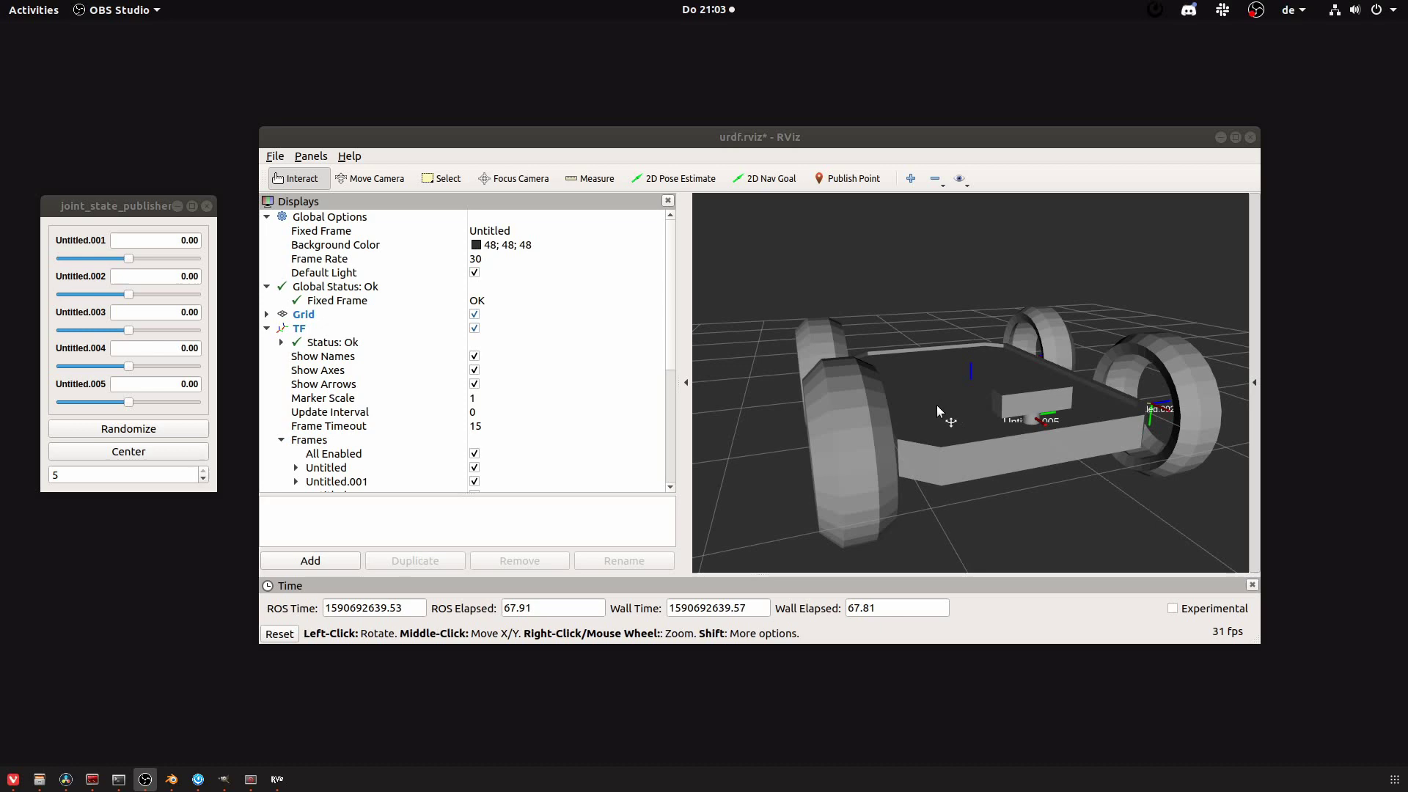
{"action": "left_click_drag", "start_coordinate": [934, 429], "coordinate": [983, 428]}
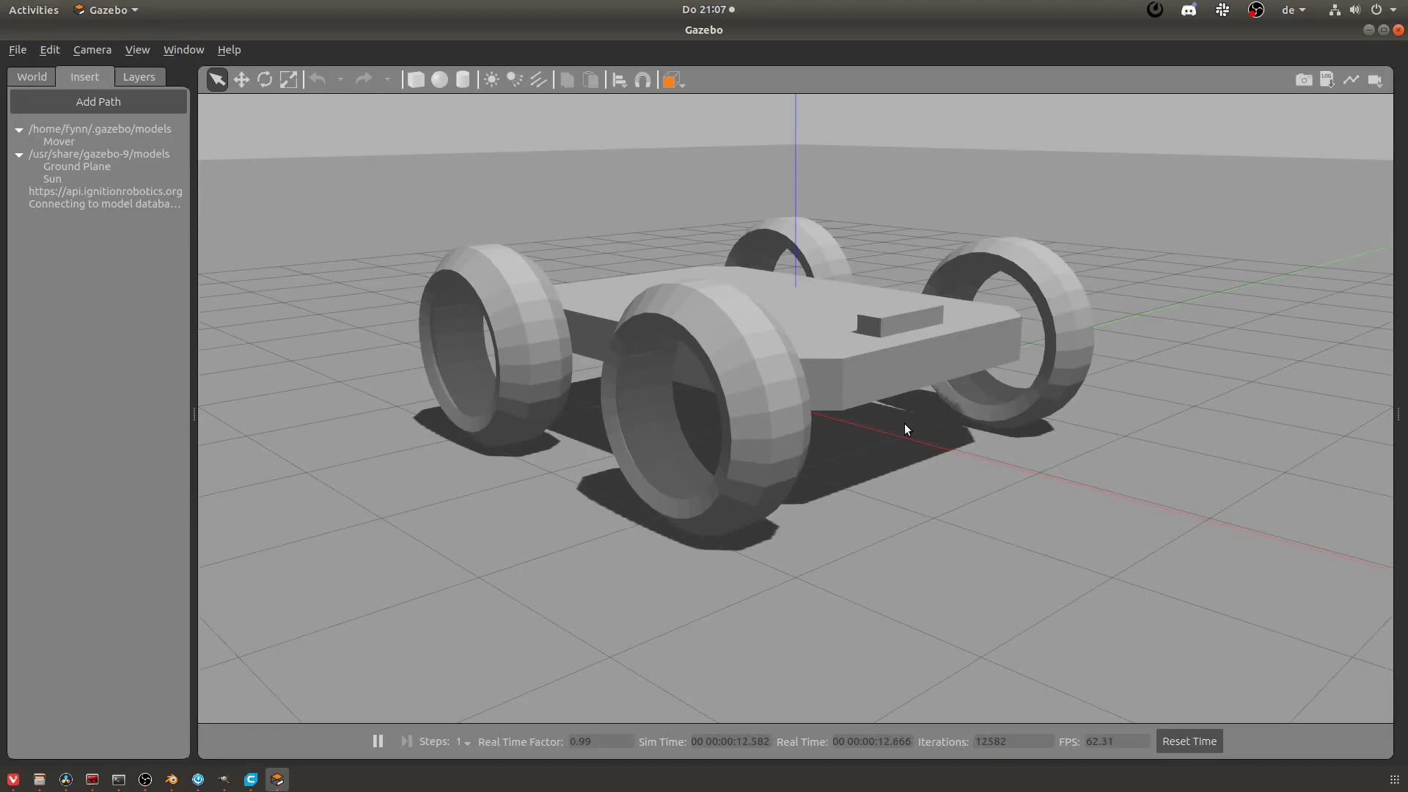
{"action": "middle_click_drag", "start_coordinate": [906, 429], "coordinate": [1037, 444]}
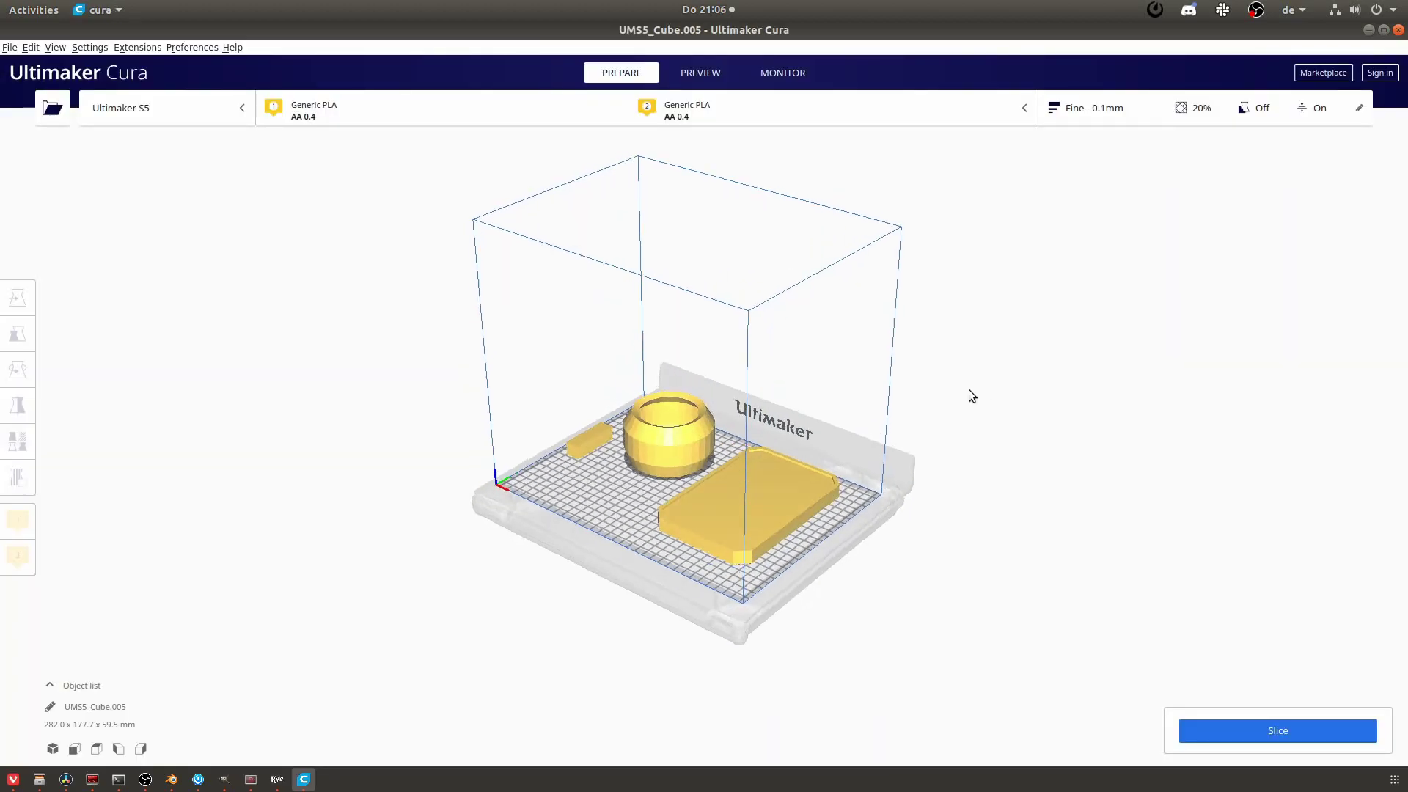
{"action": "right_click_drag", "start_coordinate": [969, 389], "coordinate": [935, 378]}
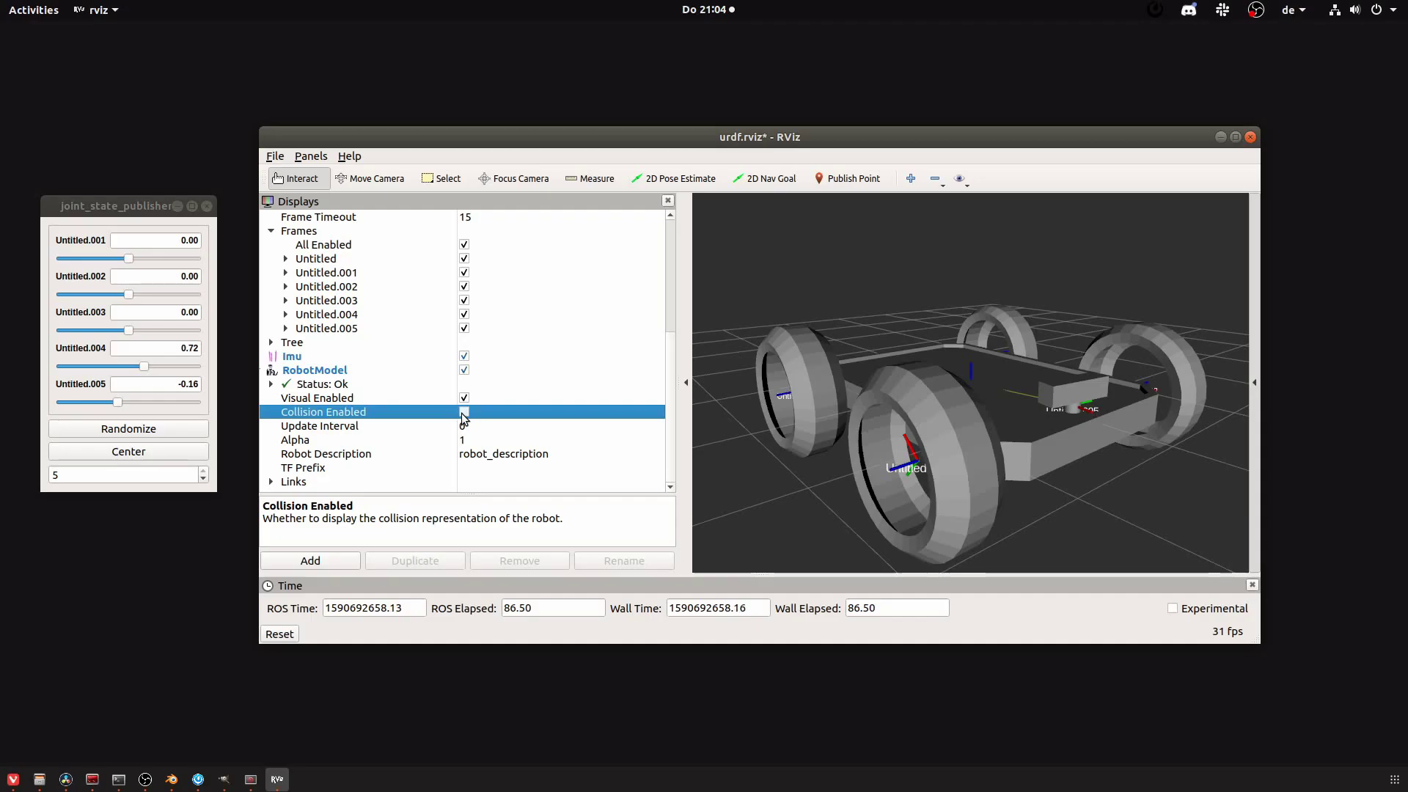
{"action": "left_click", "coordinate": [462, 413]}
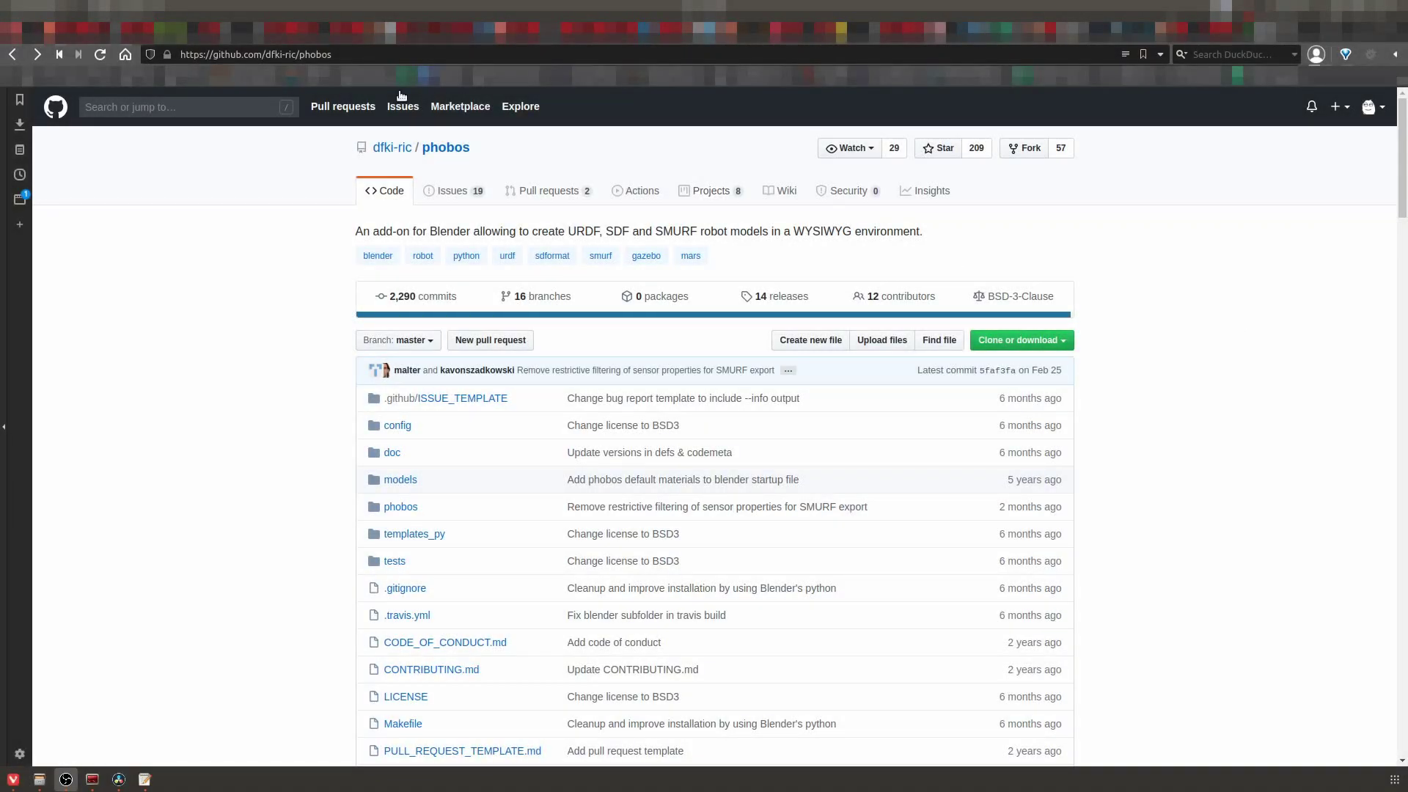
Copy the phobos repository's HTTPS clone URL and close the clone dropdown.
{"action": "key", "text": "ctrl+l"}
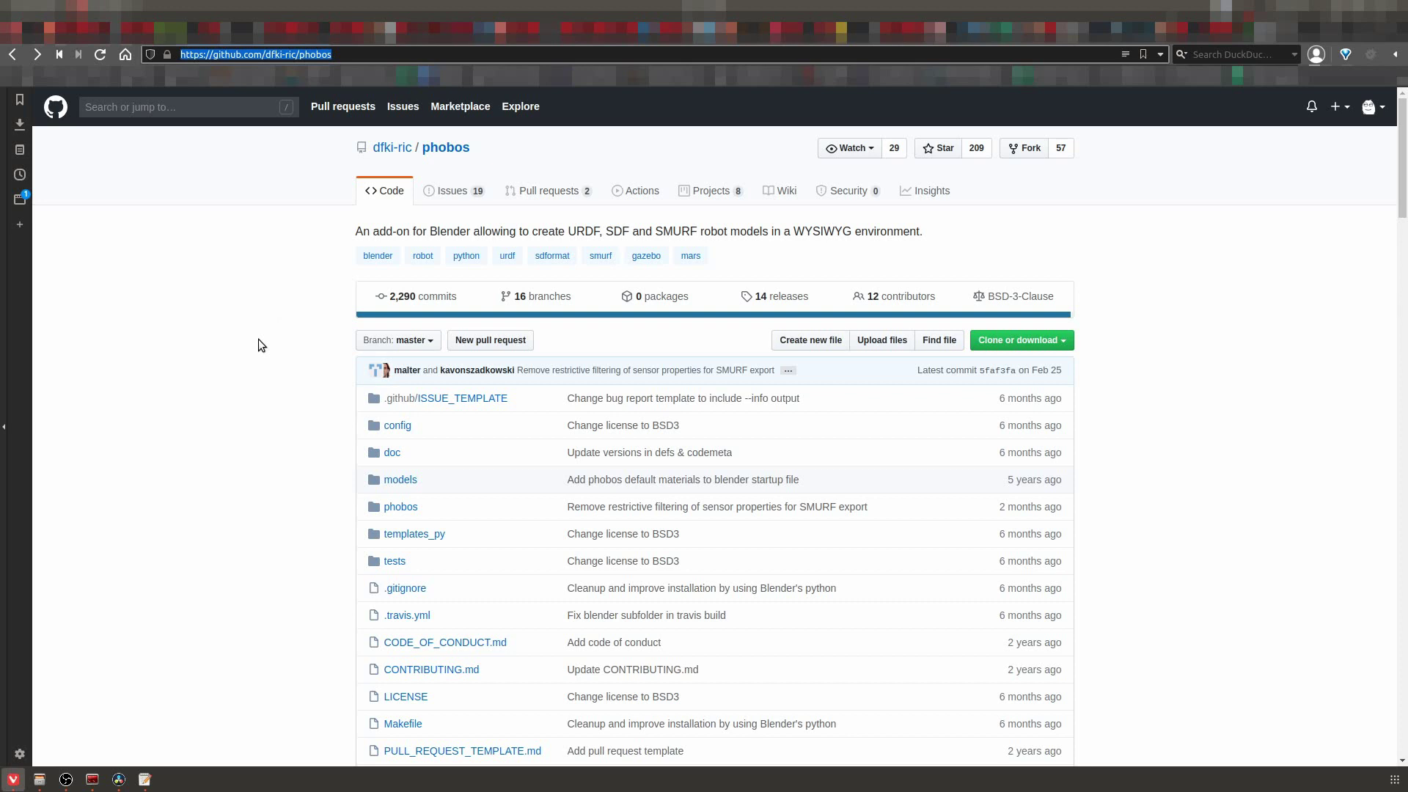
{"action": "left_click", "coordinate": [1025, 341]}
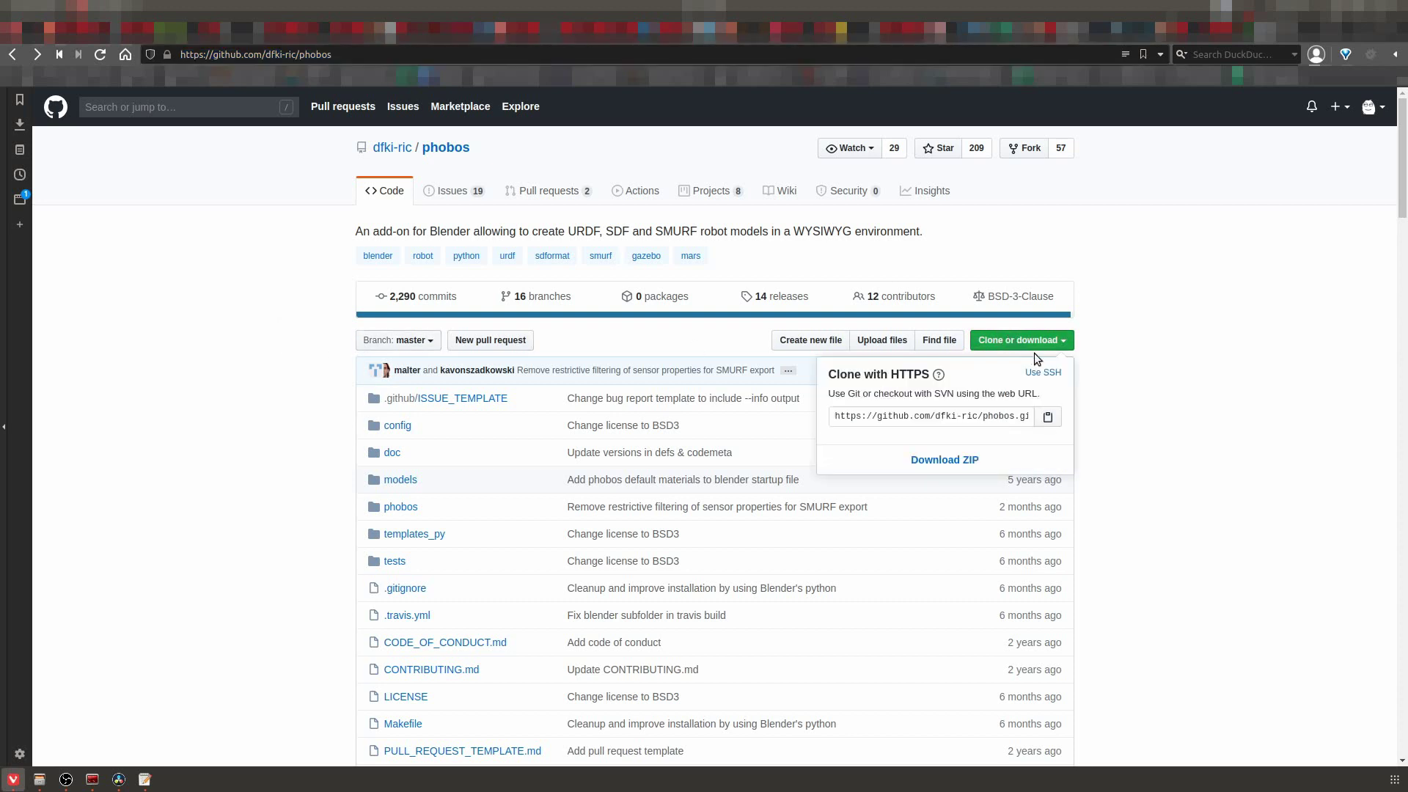
{"action": "left_click", "coordinate": [1155, 429]}
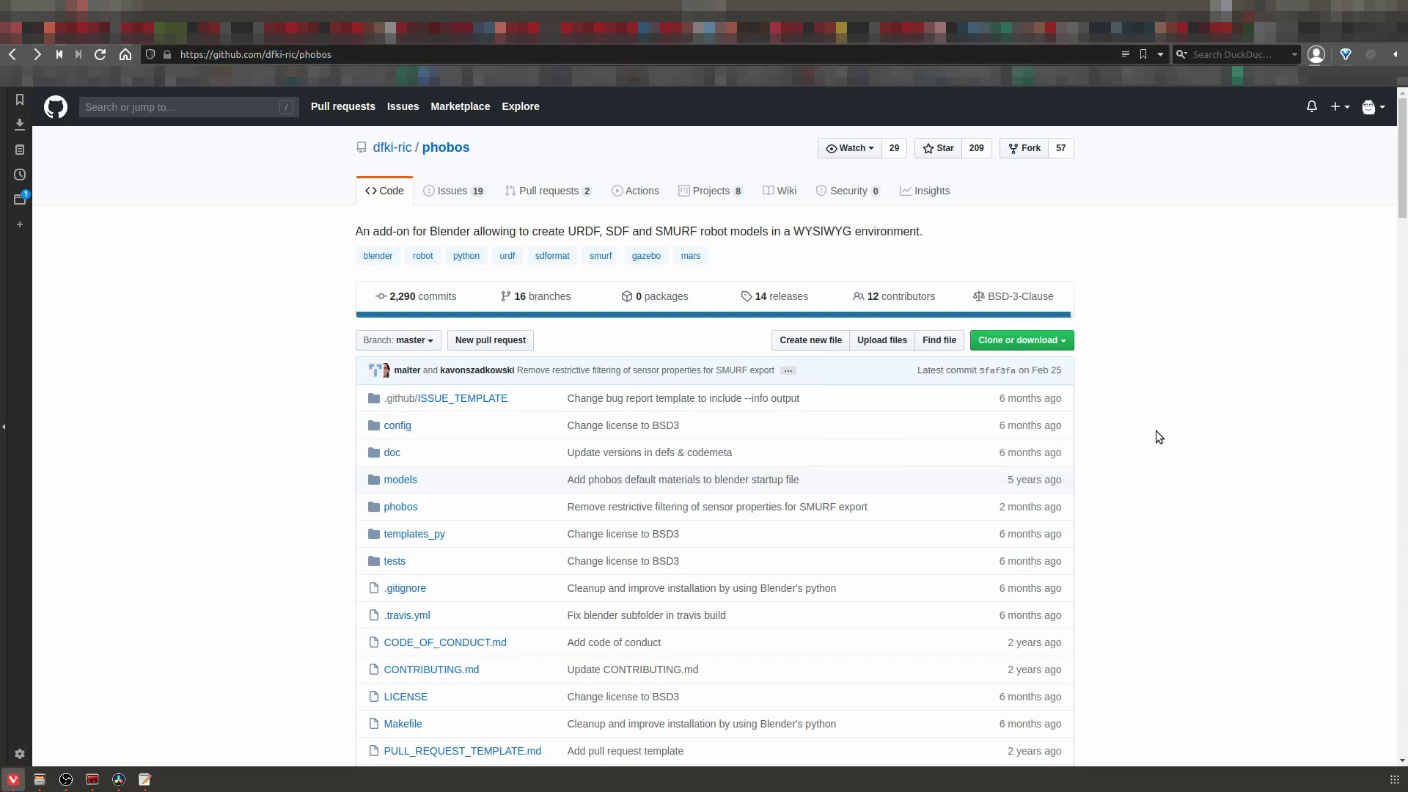
Paste the phobos URL after 'git clone' in the terminal, then clear the line.
{"action": "key", "text": "alt+Tab"}
{"action": "key", "text": "alt+Tab"}
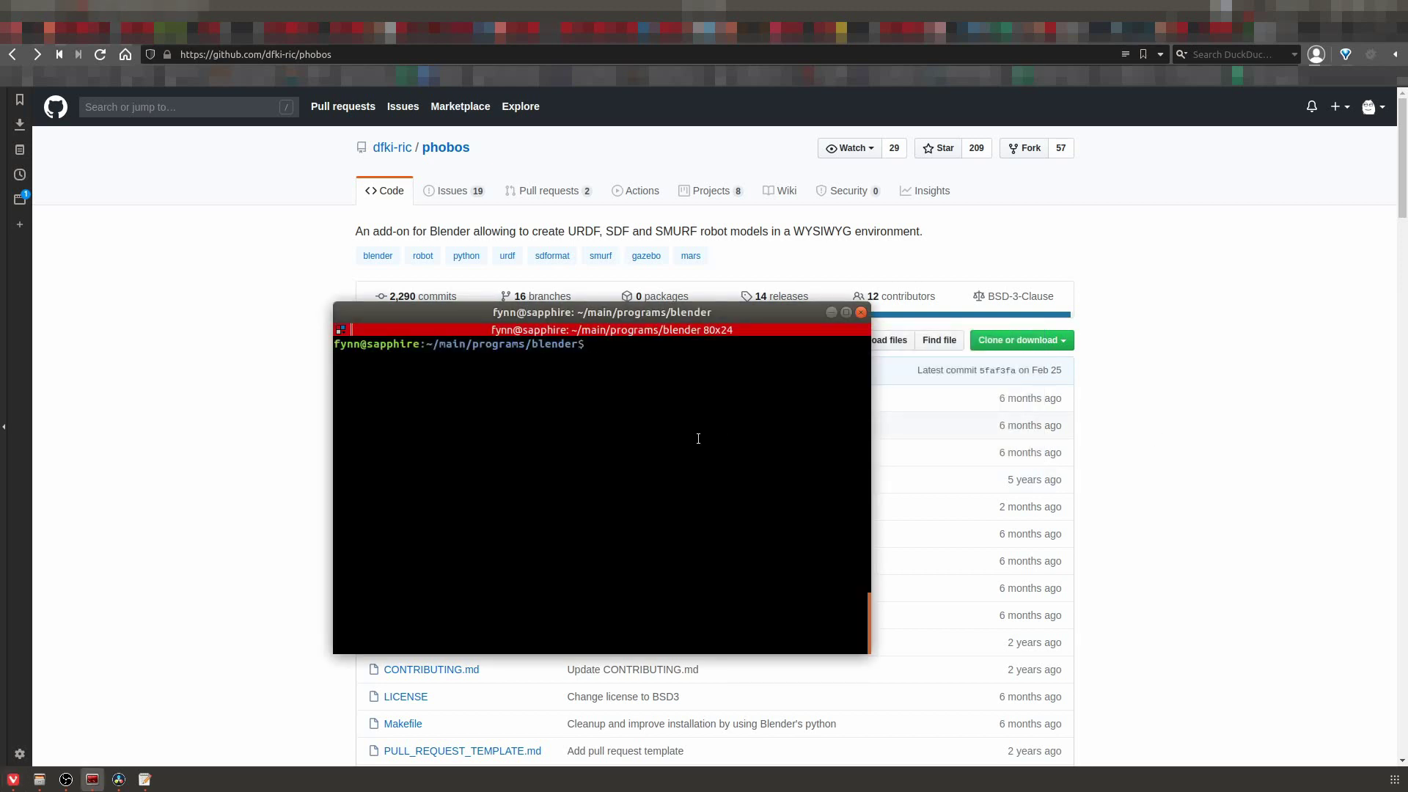
{"action": "type", "text": "git clone"}
{"action": "key", "text": "ctrl+shift+v"}
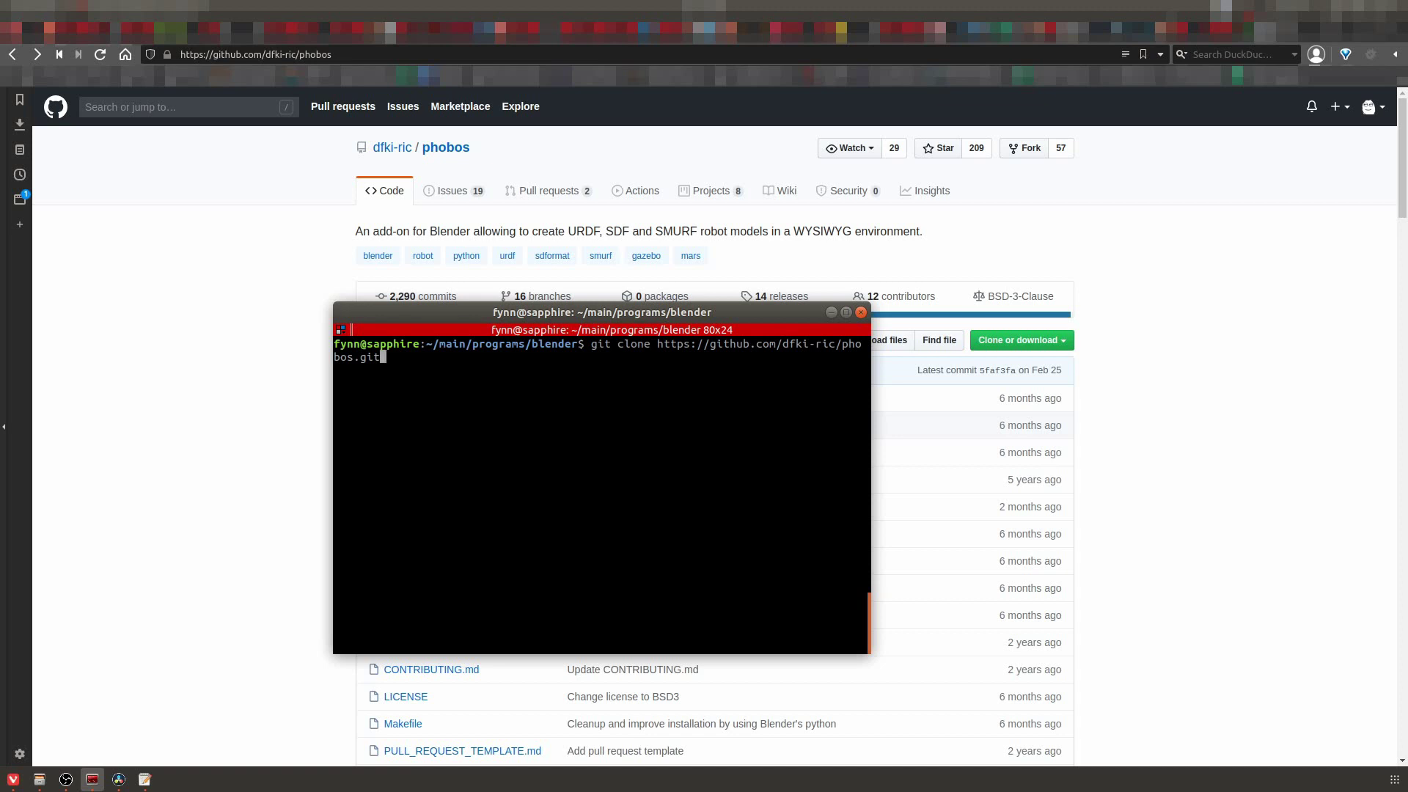
{"action": "key", "text": "ctrl+u"}
Change into phobos_addon/phobos/ using Tab completion and list its contents with ll.
{"action": "type", "text": "cd"}
{"action": "key", "text": "Tab"}
{"action": "key", "text": "Tab"}
{"action": "type", "text": "ph"}
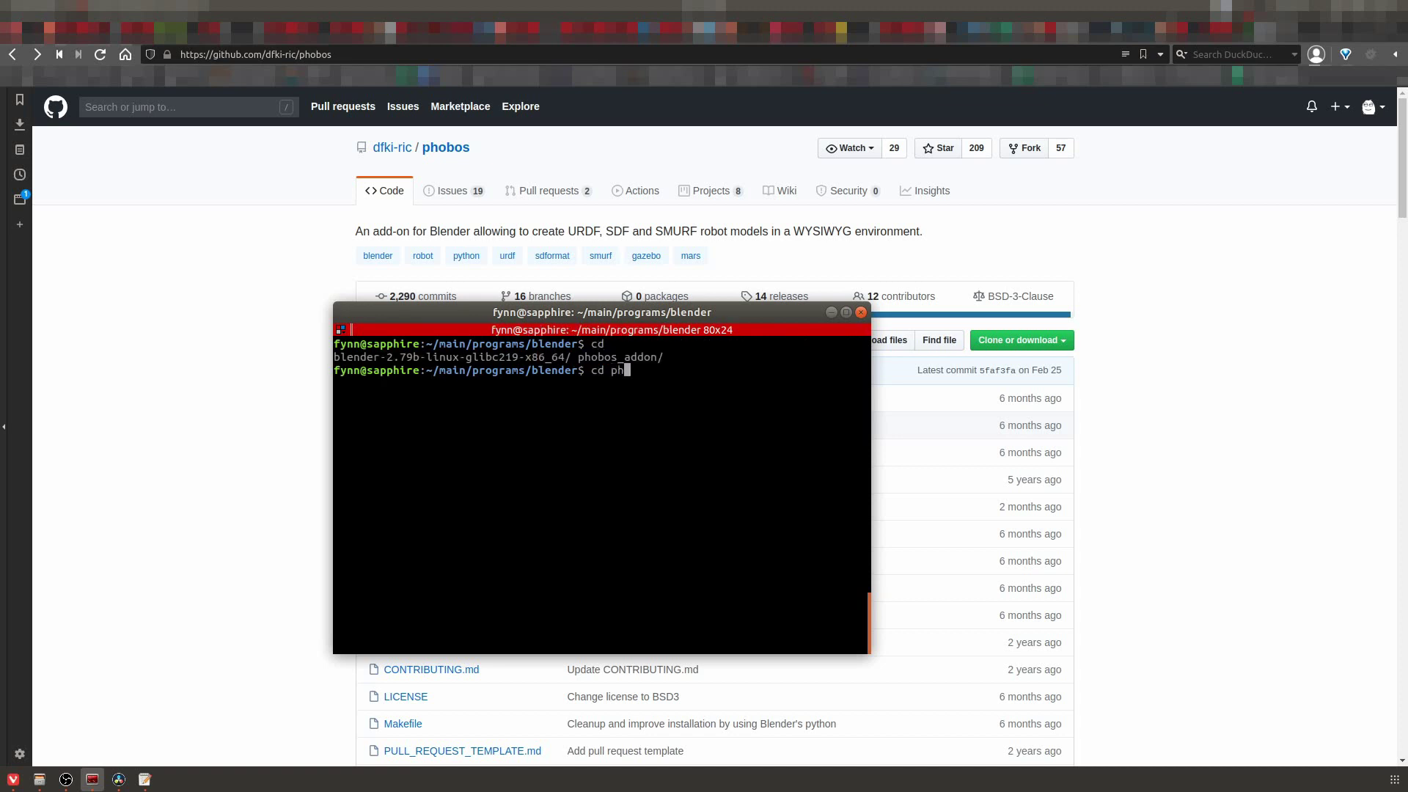
{"action": "key", "text": "Tab"}
{"action": "type", "text": "ph"}
{"action": "key", "text": "Tab"}
{"action": "key", "text": "Return"}
{"action": "type", "text": "ll"}
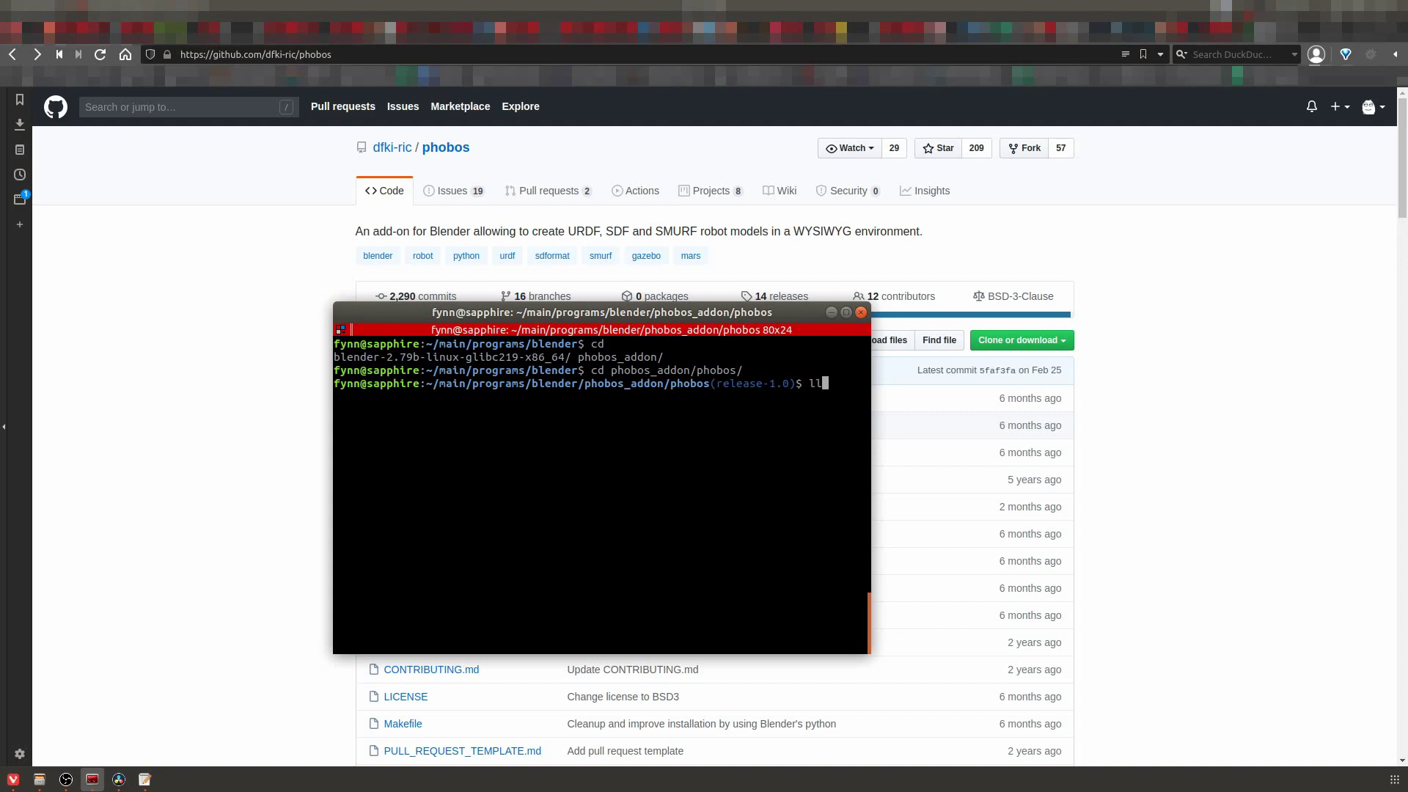
{"action": "key", "text": "Return"}
Scroll down through the phobos repository README.
{"action": "left_click", "coordinate": [1226, 197]}
{"action": "scroll", "coordinate": [1173, 220], "scroll_direction": "down", "scroll_amount": 10}
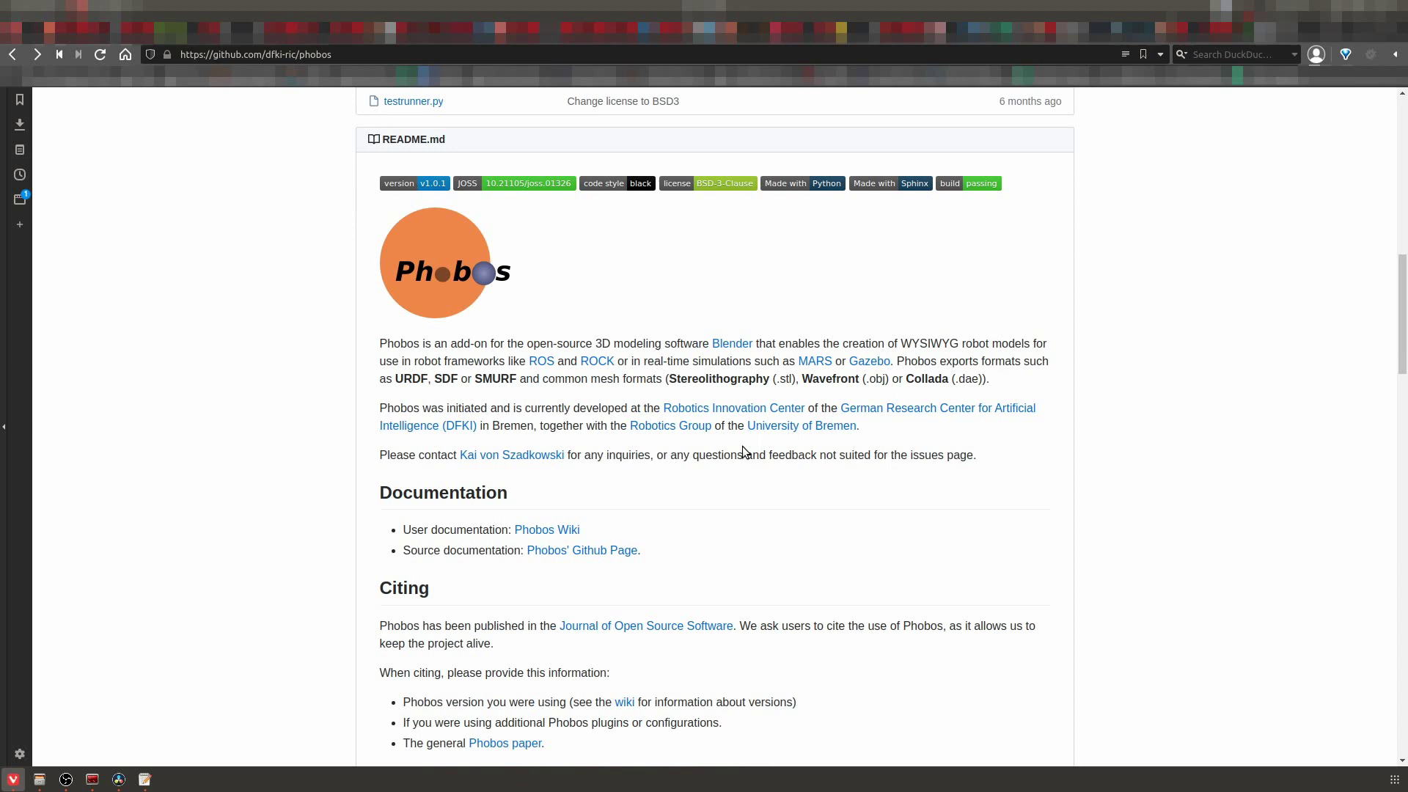
{"action": "scroll", "coordinate": [740, 448], "scroll_direction": "down", "scroll_amount": 2}
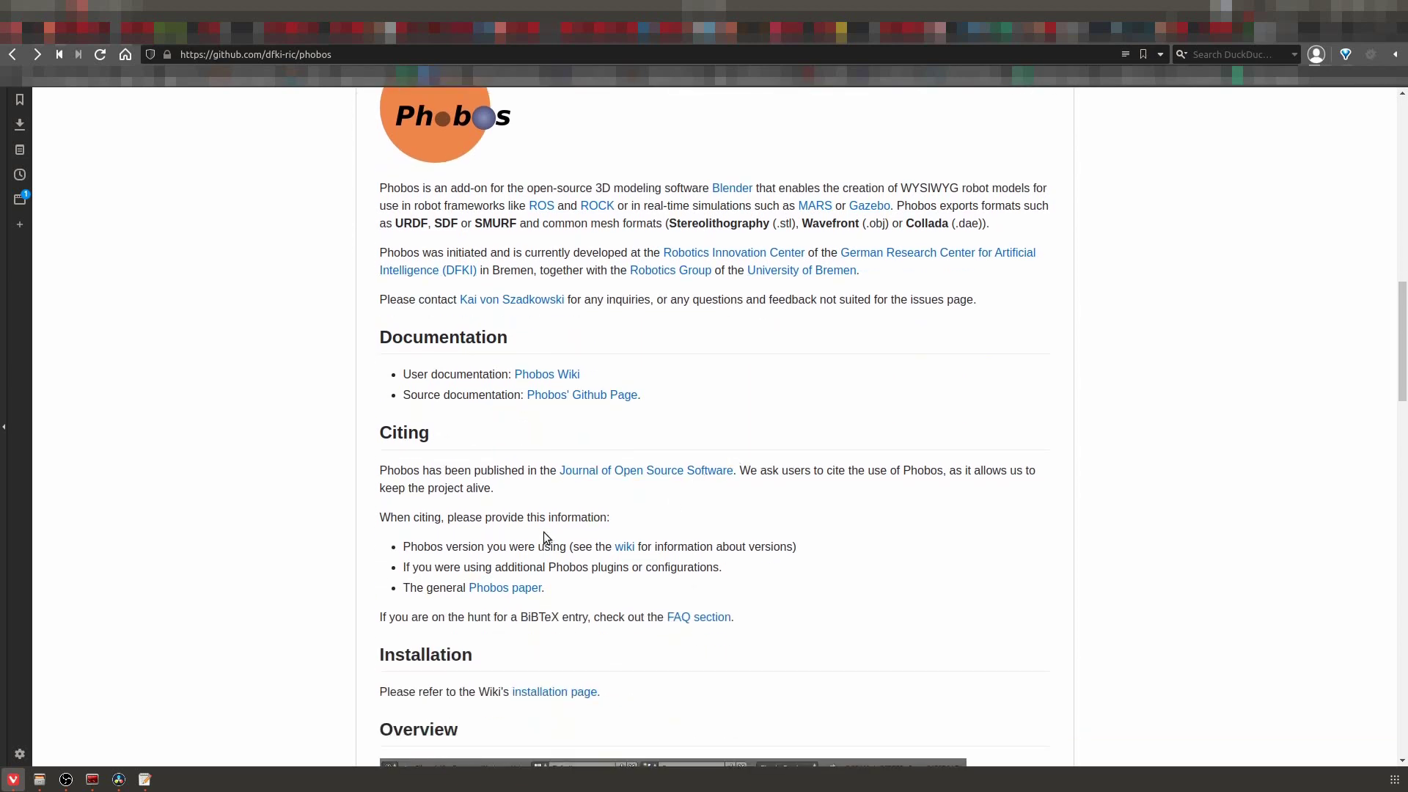
{"action": "scroll", "coordinate": [543, 533], "scroll_direction": "down", "scroll_amount": 2}
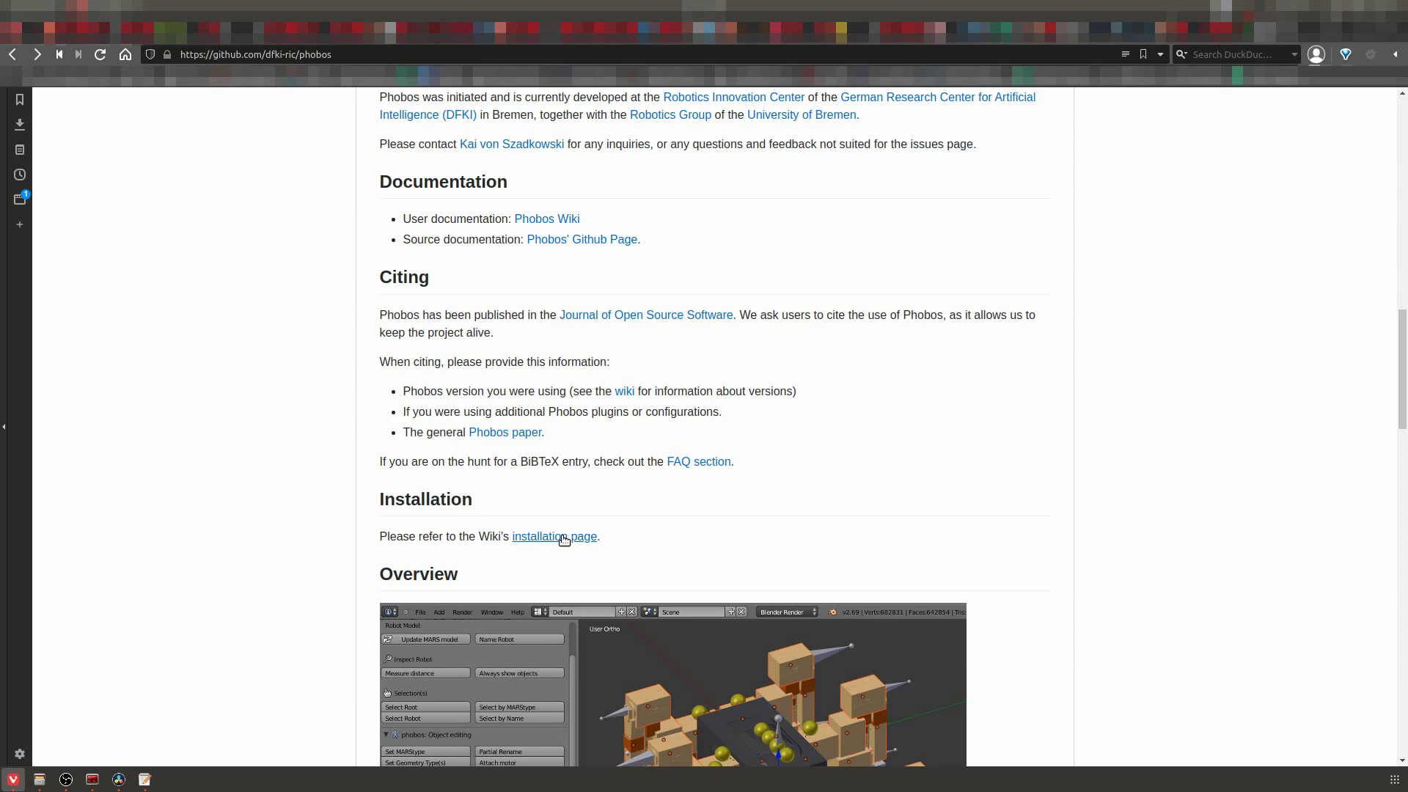
Open the wiki Installation page and highlight 'Blender 2.79b' under Dependencies.
{"action": "left_click", "coordinate": [564, 540]}
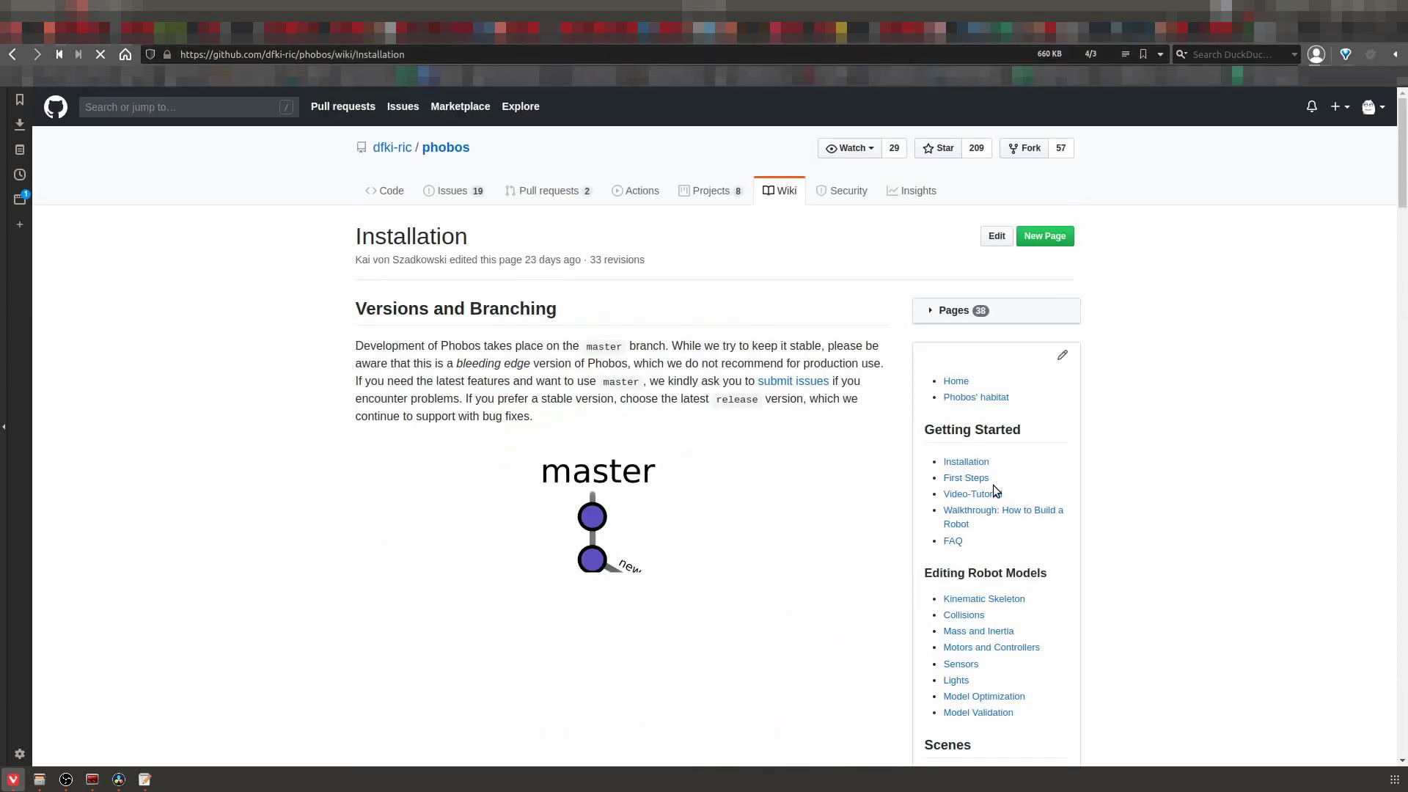
{"action": "scroll", "coordinate": [798, 486], "scroll_direction": "down", "scroll_amount": 1}
{"action": "scroll", "coordinate": [761, 437], "scroll_direction": "down", "scroll_amount": 10}
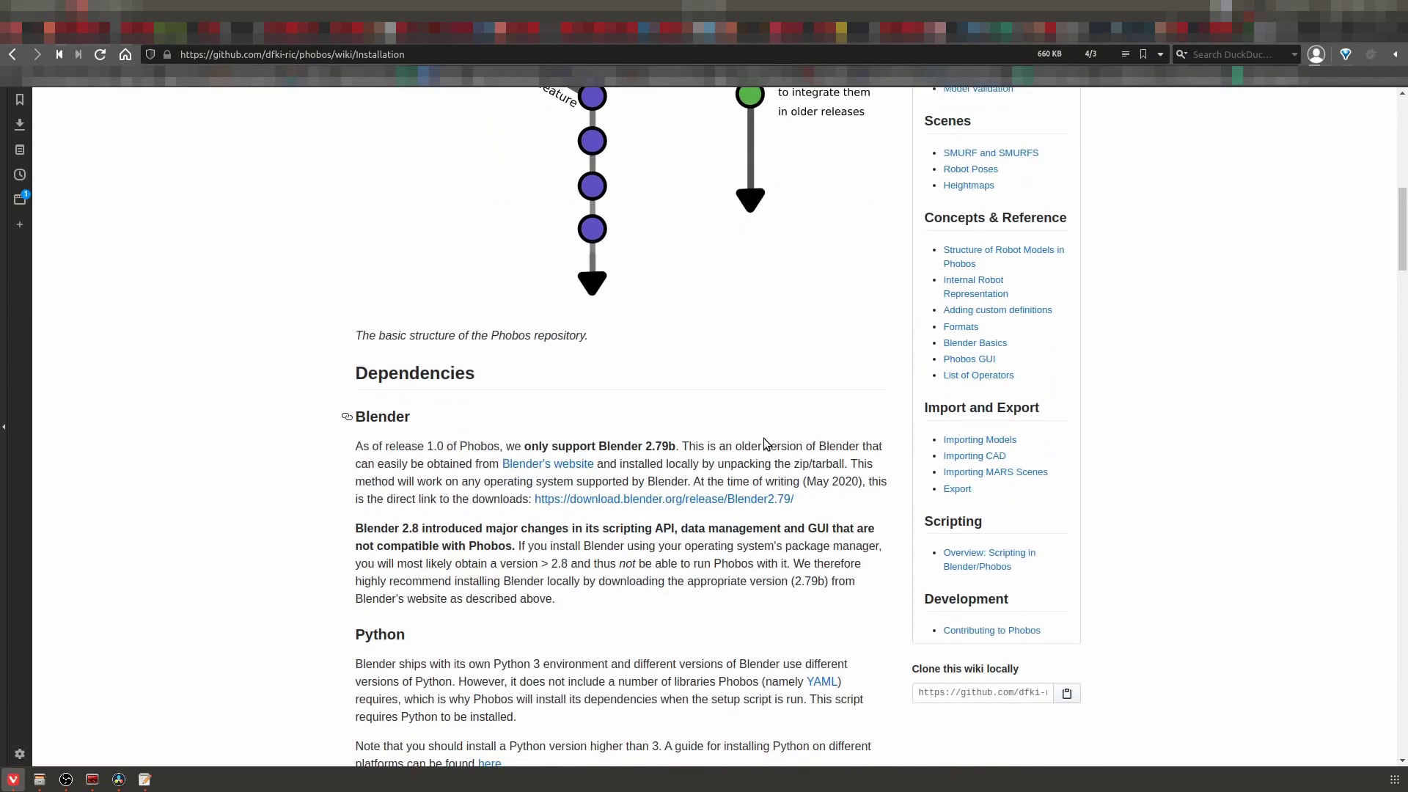
{"action": "left_click_drag", "start_coordinate": [680, 369], "coordinate": [598, 368]}
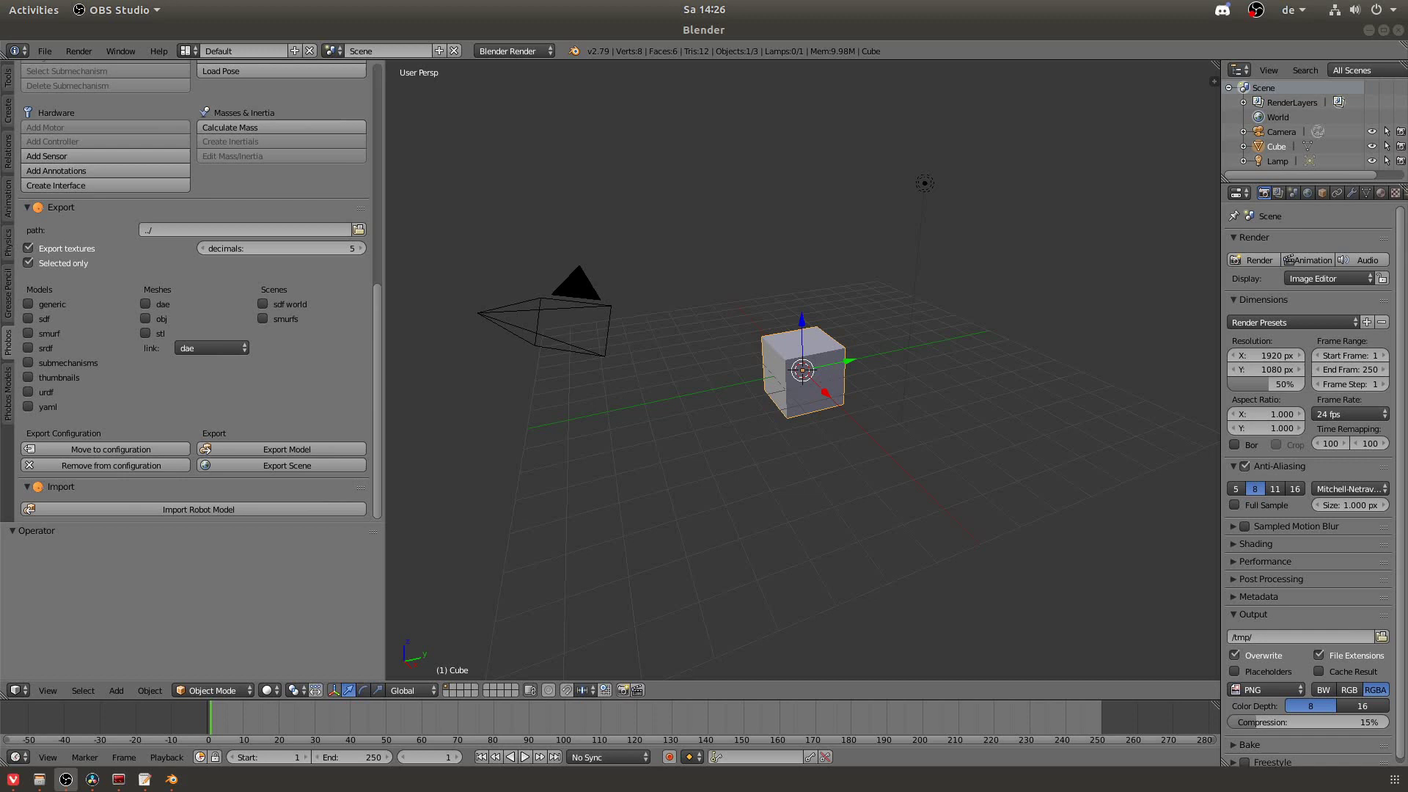
Show Blender's splash screen from the Help menu to check the installed version.
{"action": "left_click", "coordinate": [159, 51]}
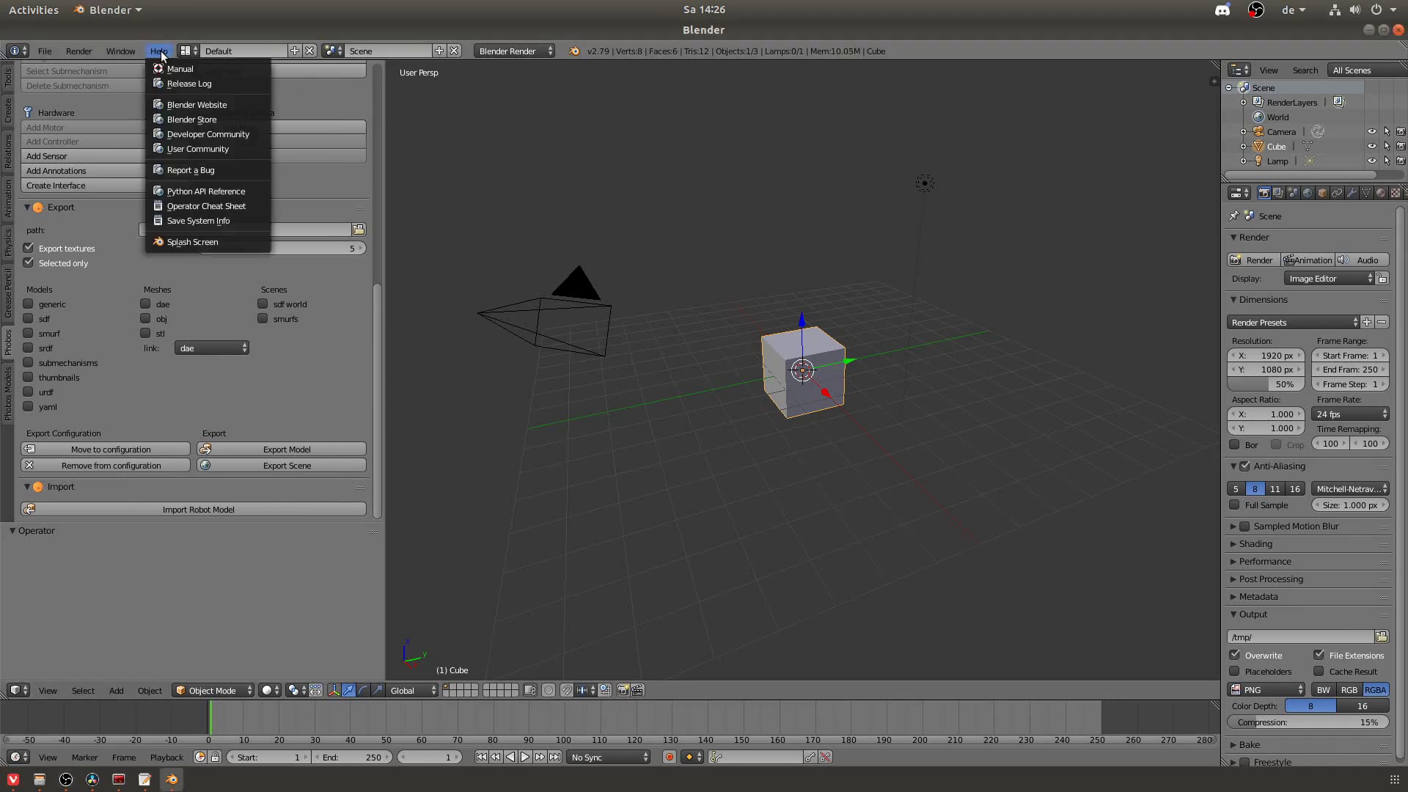
{"action": "left_click", "coordinate": [176, 244]}
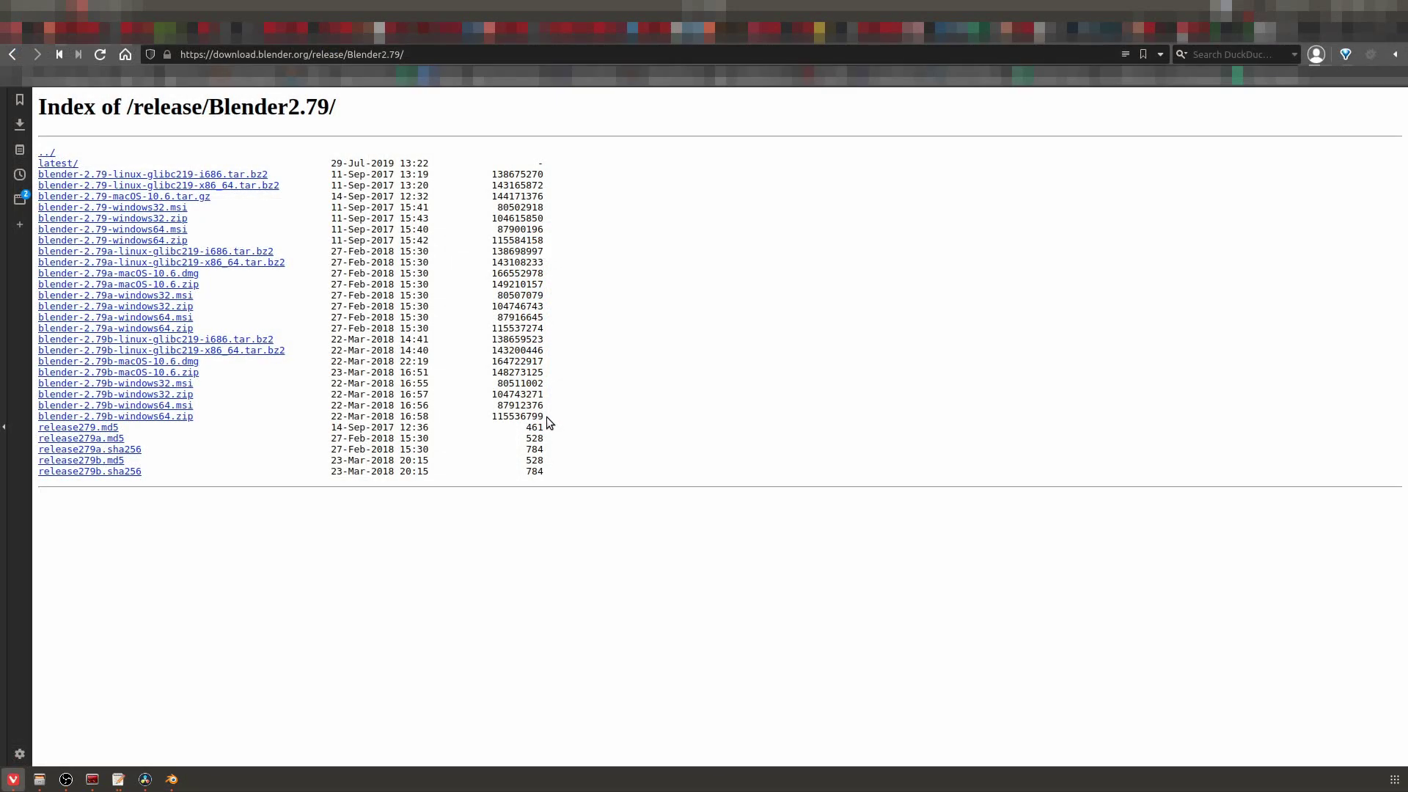
Back on the wiki Installation page, highlight the note requiring Python higher than 3.
{"action": "left_click_drag", "start_coordinate": [547, 417], "coordinate": [33, 341]}
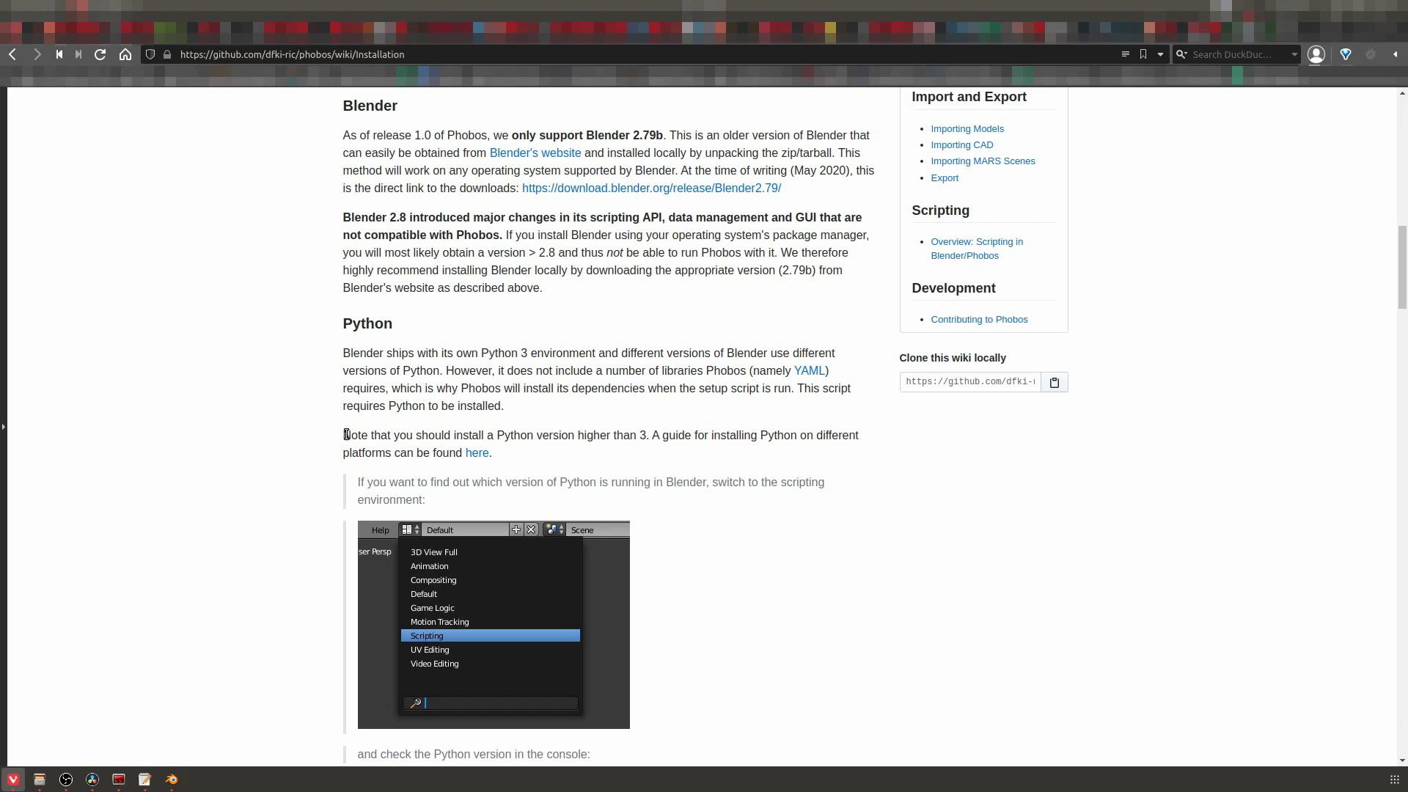
{"action": "left_click_drag", "start_coordinate": [346, 435], "coordinate": [663, 436]}
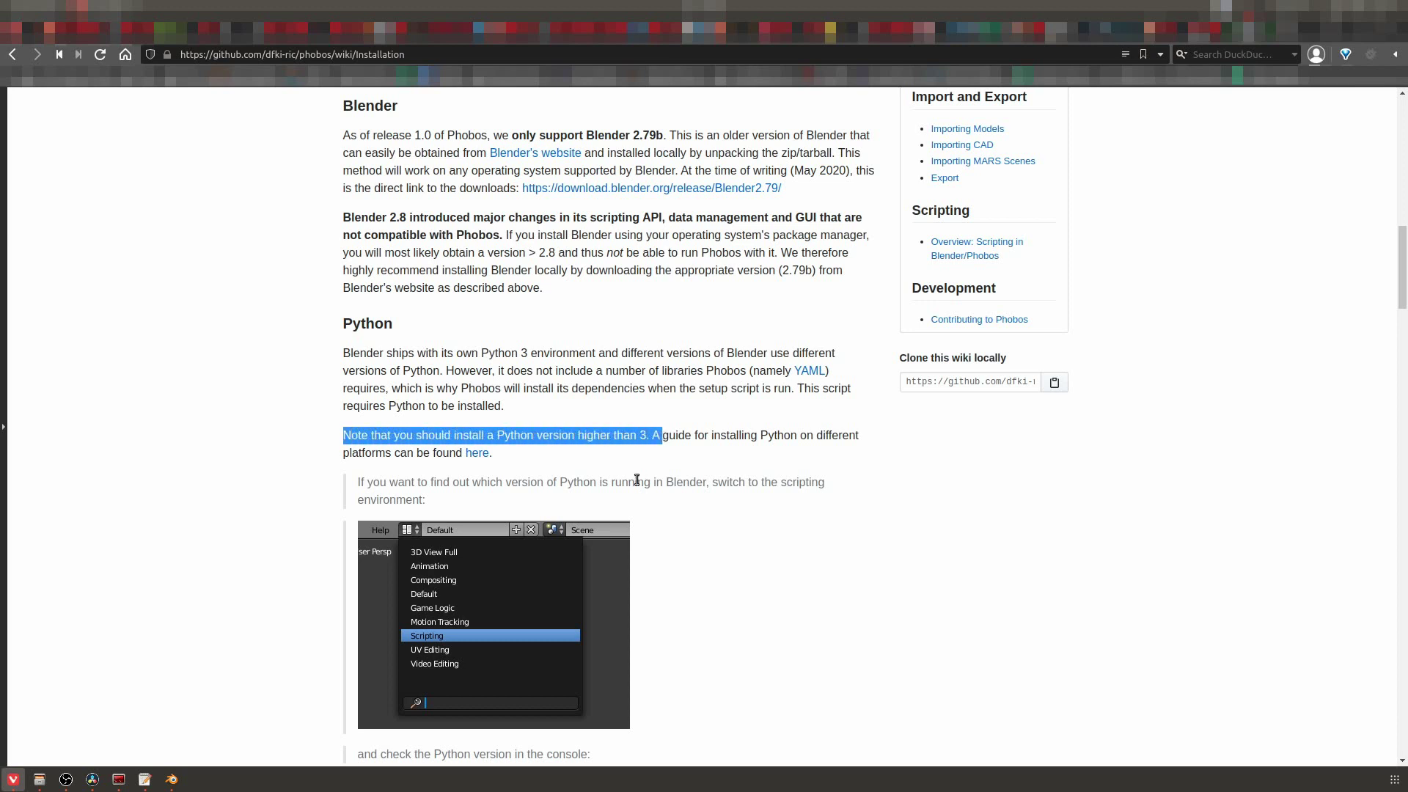
Open setup.py in Vim from the phobos directory.
{"action": "key", "text": "alt+Tab"}
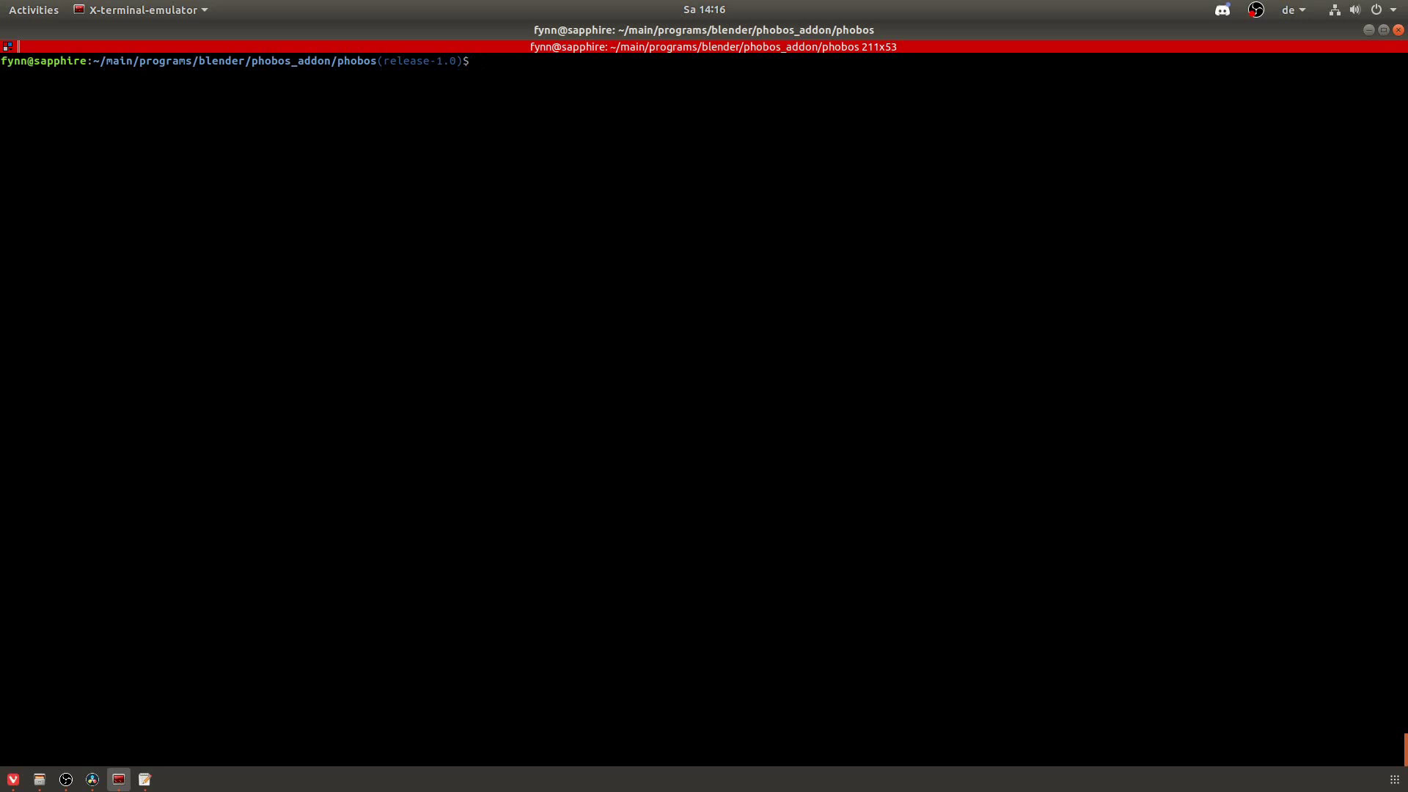
{"action": "type", "text": "vim setup.py"}
{"action": "key", "text": "Return"}
Select the required Python version 3.5 on line 17, then quit Vim with :q.
{"action": "key", "text": "k"}
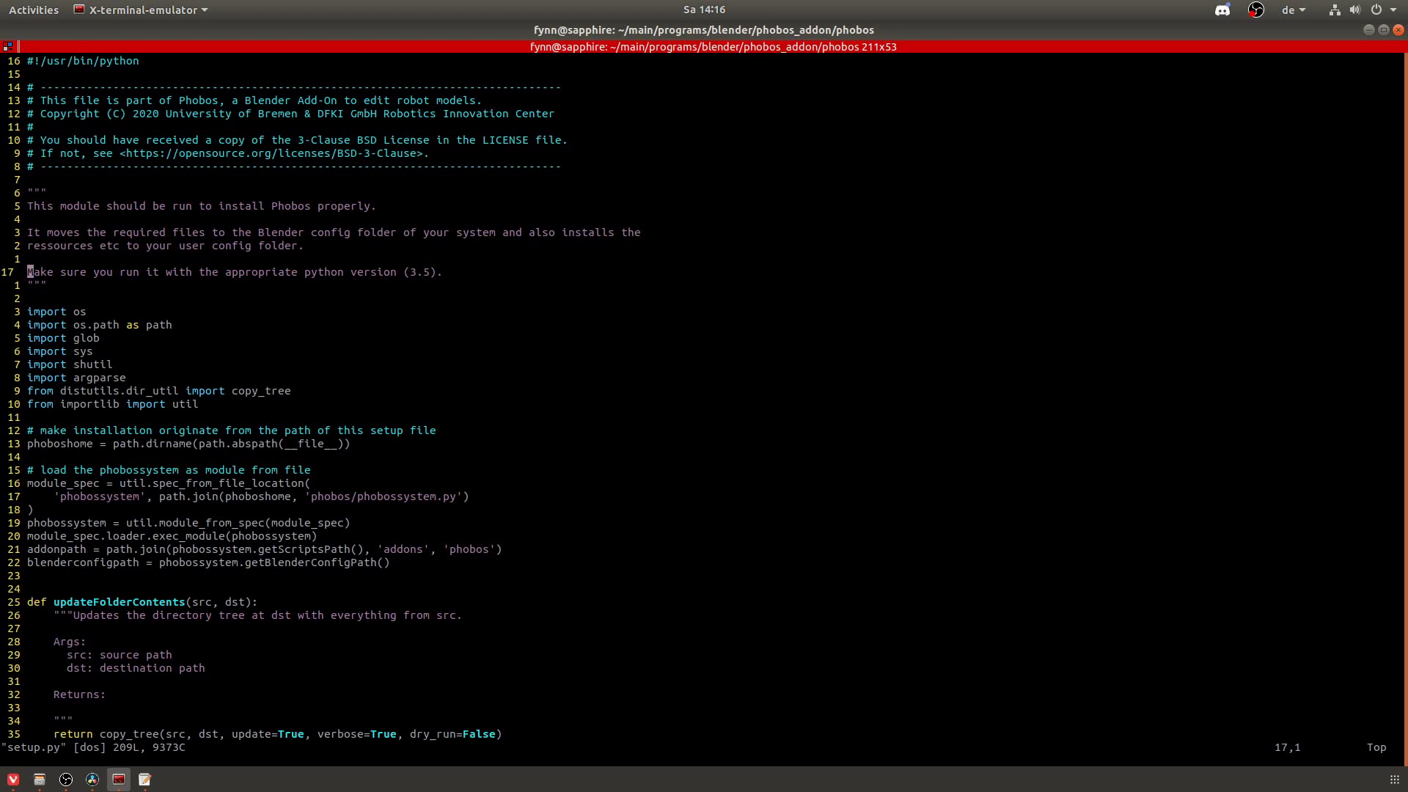
{"action": "key", "text": "dollar"}
{"action": "key", "text": "h"}
{"action": "key", "text": "h"}
{"action": "key", "text": "h"}
{"action": "key", "text": "h"}
{"action": "key", "text": "h"}
{"action": "key", "text": "ctrl+v"}
{"action": "key", "text": "l"}
{"action": "key", "text": "l"}
{"action": "key", "text": "l"}
{"action": "key", "text": "l"}
{"action": "key", "text": "l"}
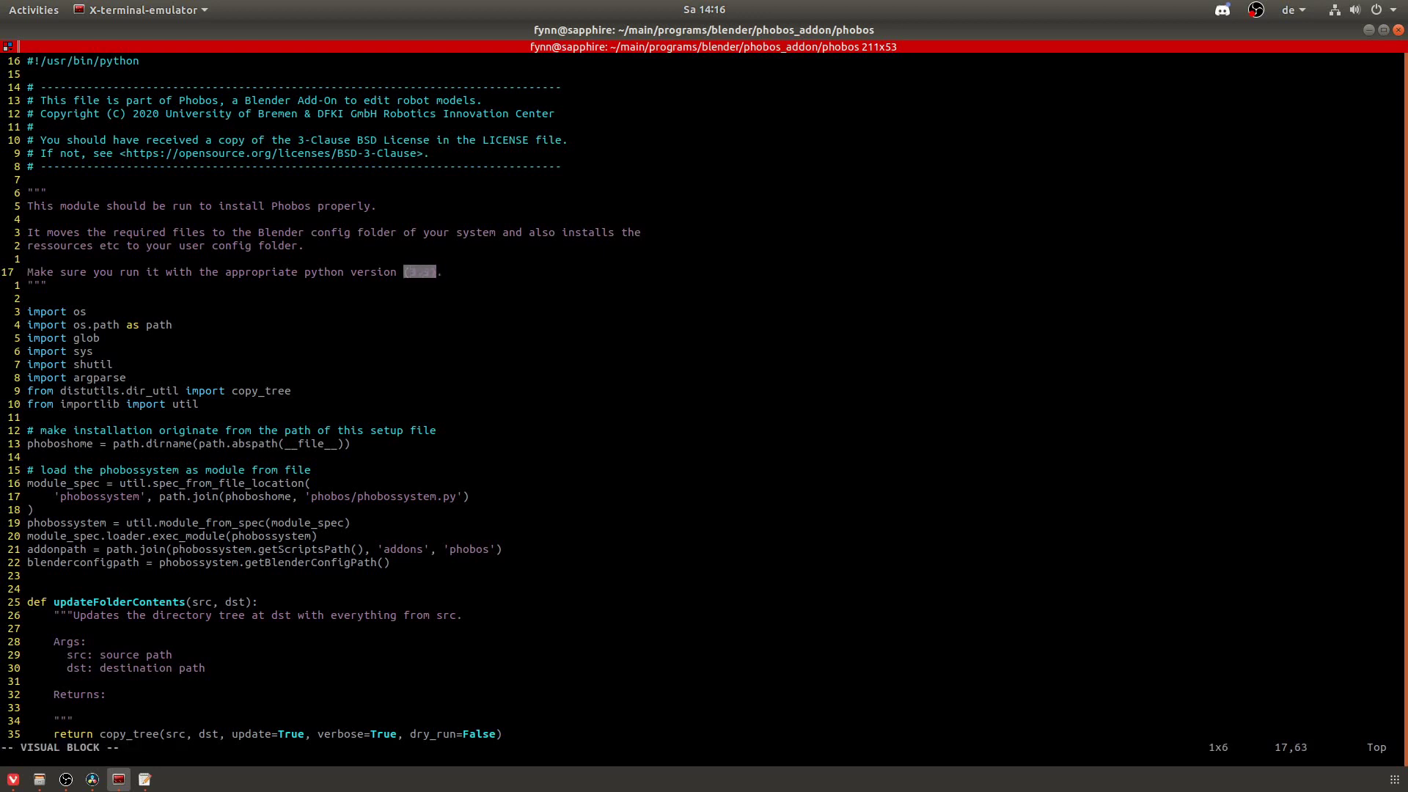
{"action": "key", "text": "y"}
{"action": "key", "text": "Return"}
{"action": "type", "text": ":q"}
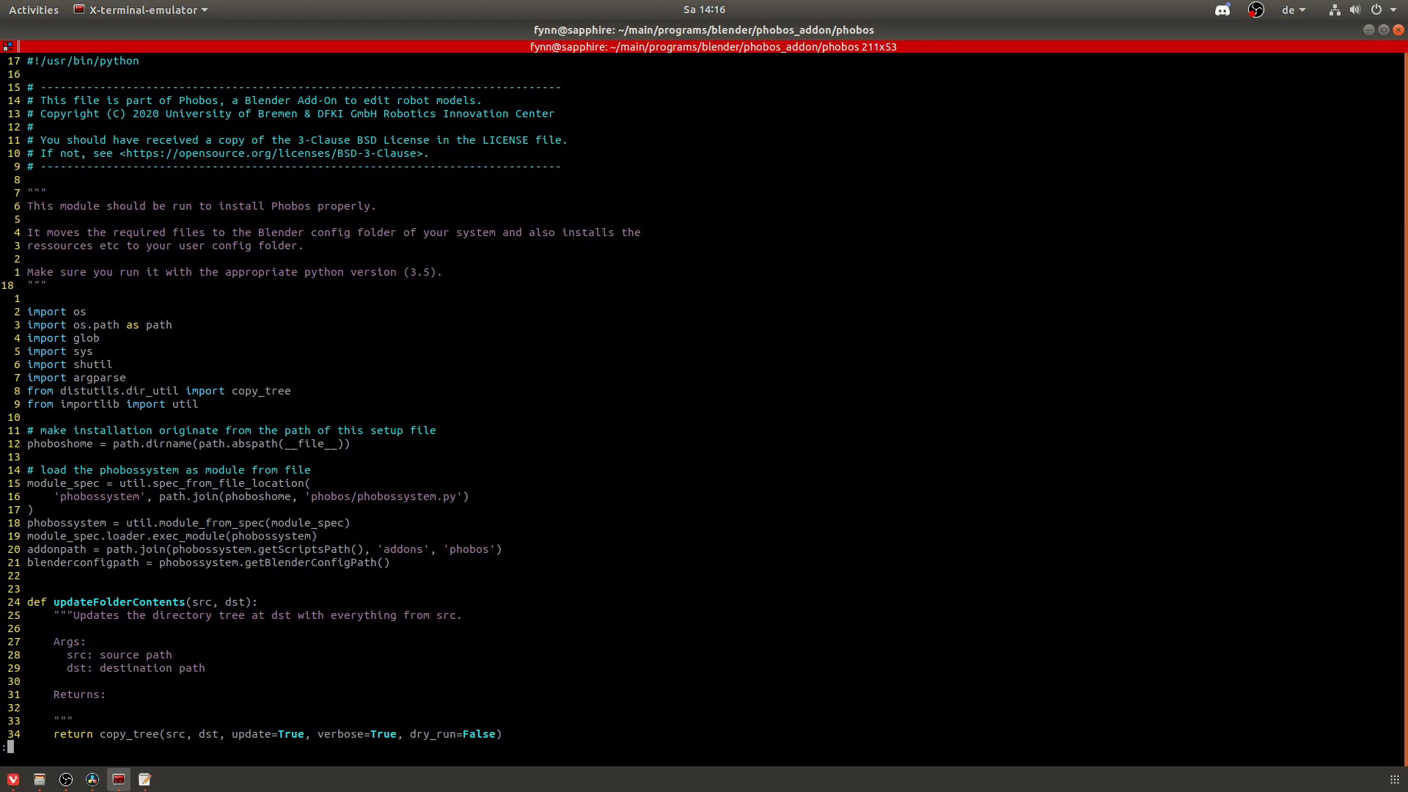
{"action": "key", "text": "Return"}
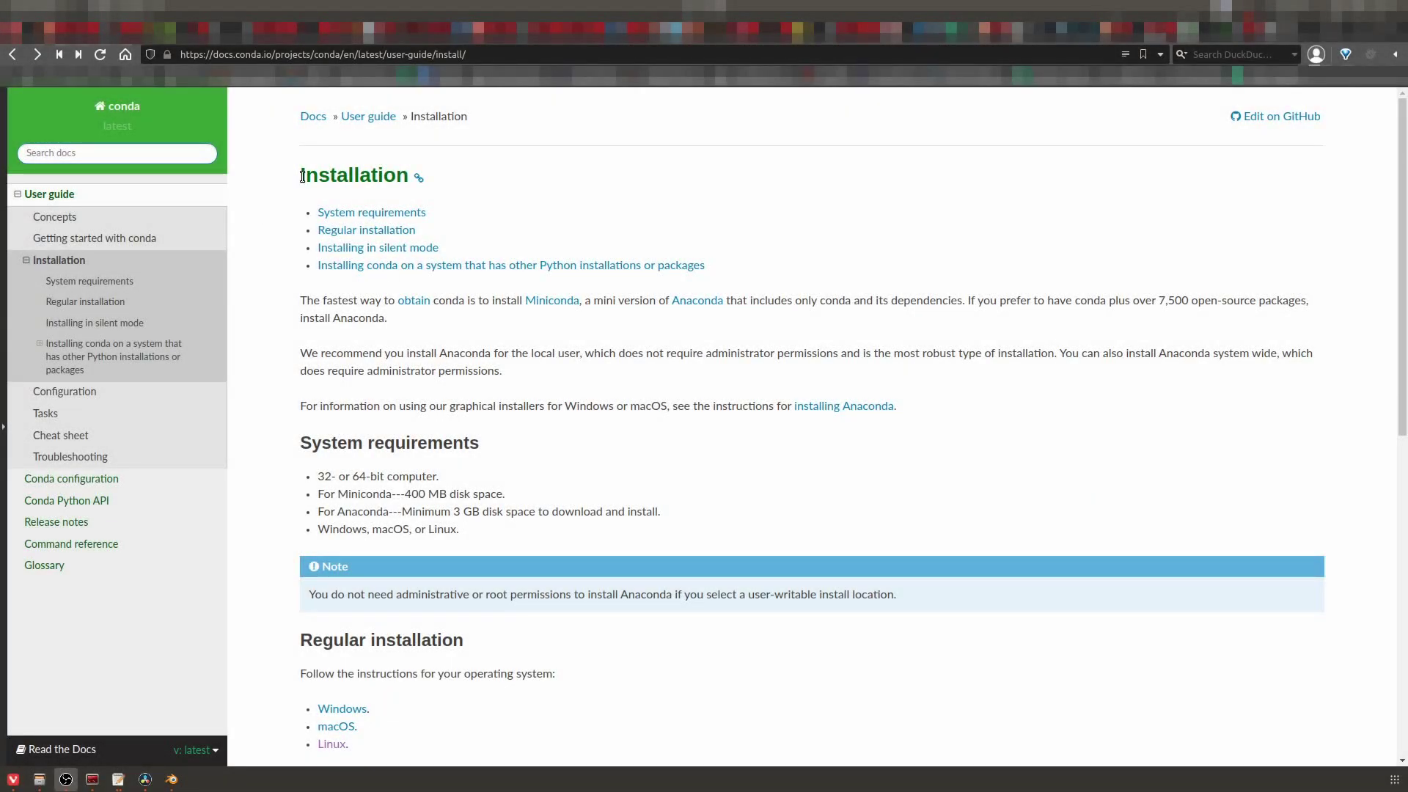
From conda's installation docs, open the Linux guide and follow the Anaconda installer for Linux link.
{"action": "left_click_drag", "start_coordinate": [302, 176], "coordinate": [408, 176]}
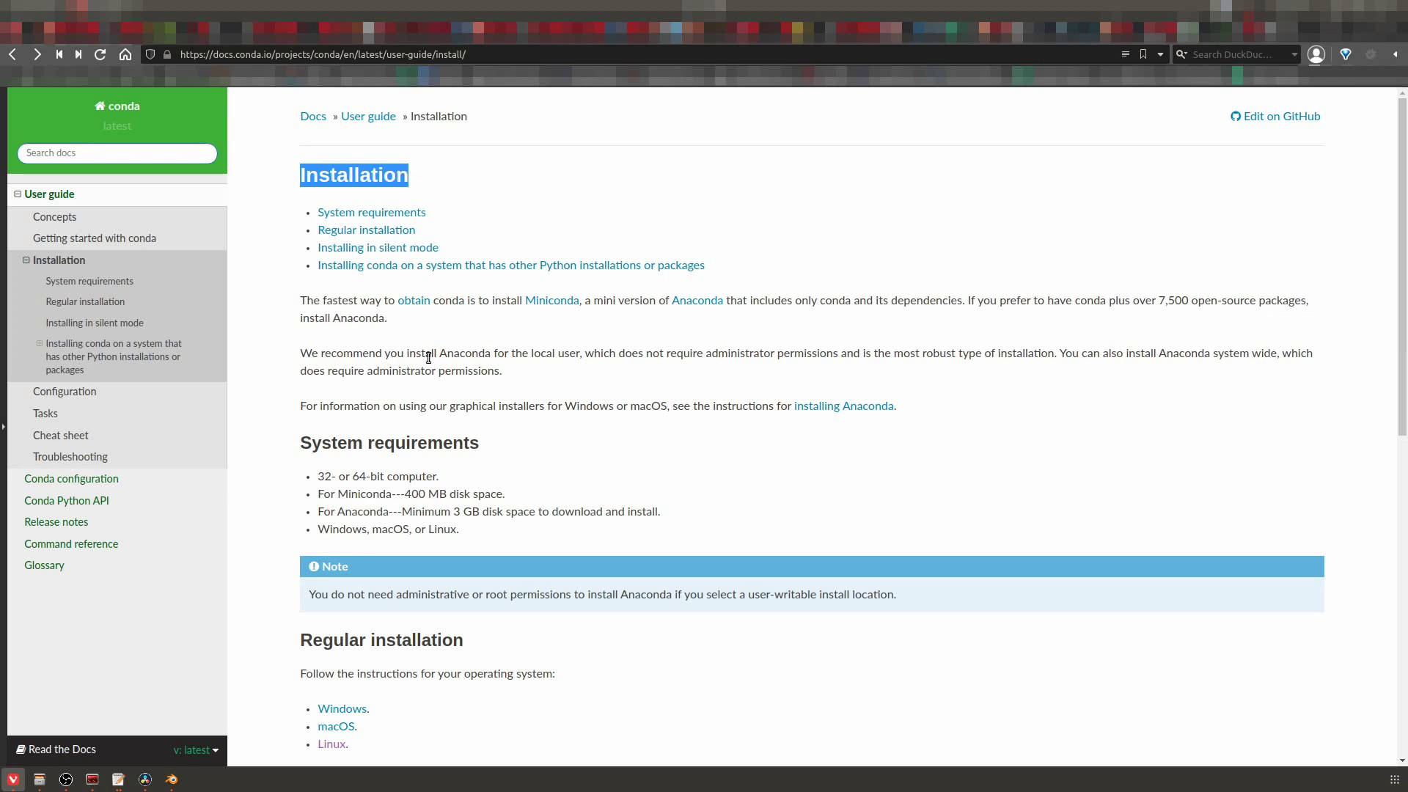
{"action": "left_click", "coordinate": [430, 353]}
{"action": "scroll", "coordinate": [393, 471], "scroll_direction": "down", "scroll_amount": 5}
{"action": "left_click", "coordinate": [327, 473]}
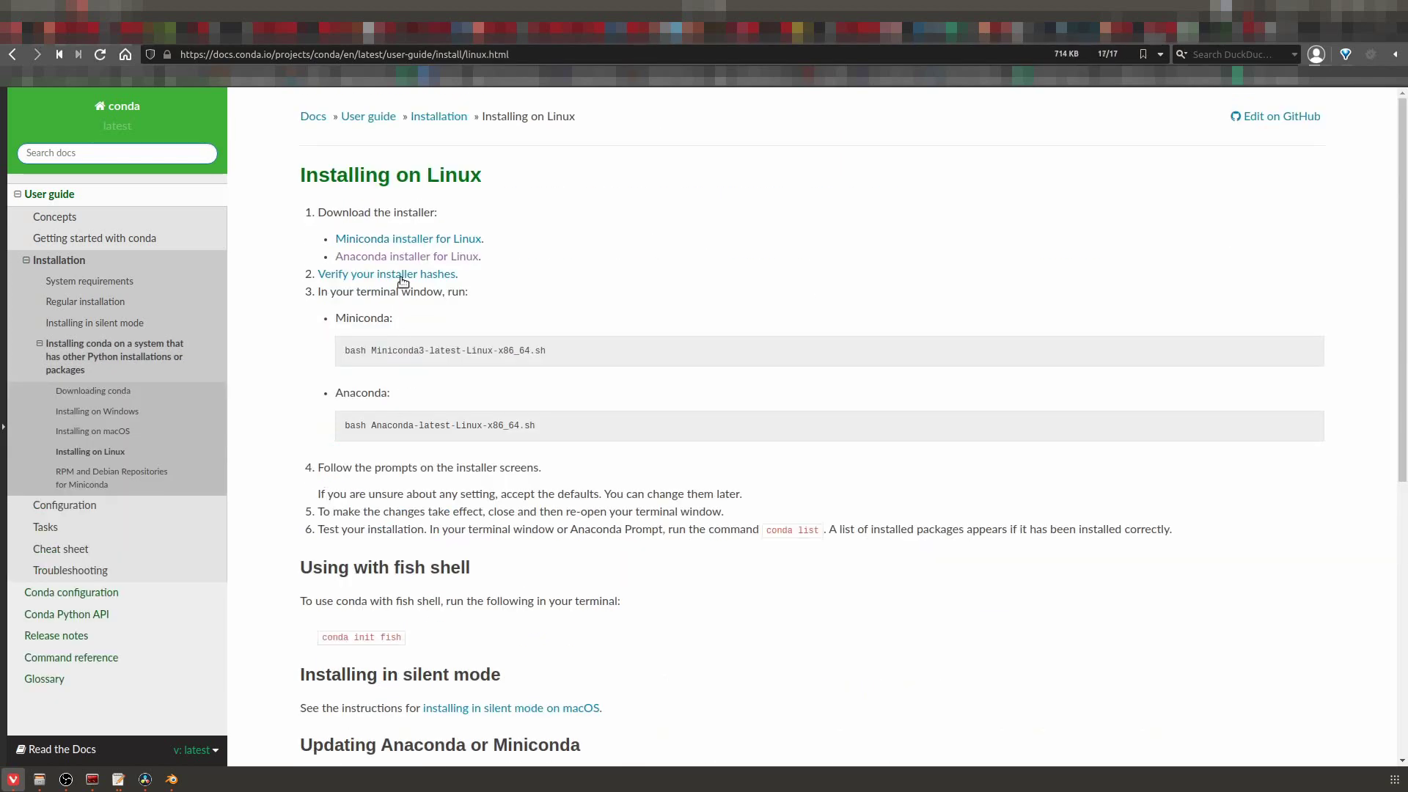
{"action": "left_click", "coordinate": [429, 262]}
{"action": "scroll", "coordinate": [427, 268], "scroll_direction": "down", "scroll_amount": 3}
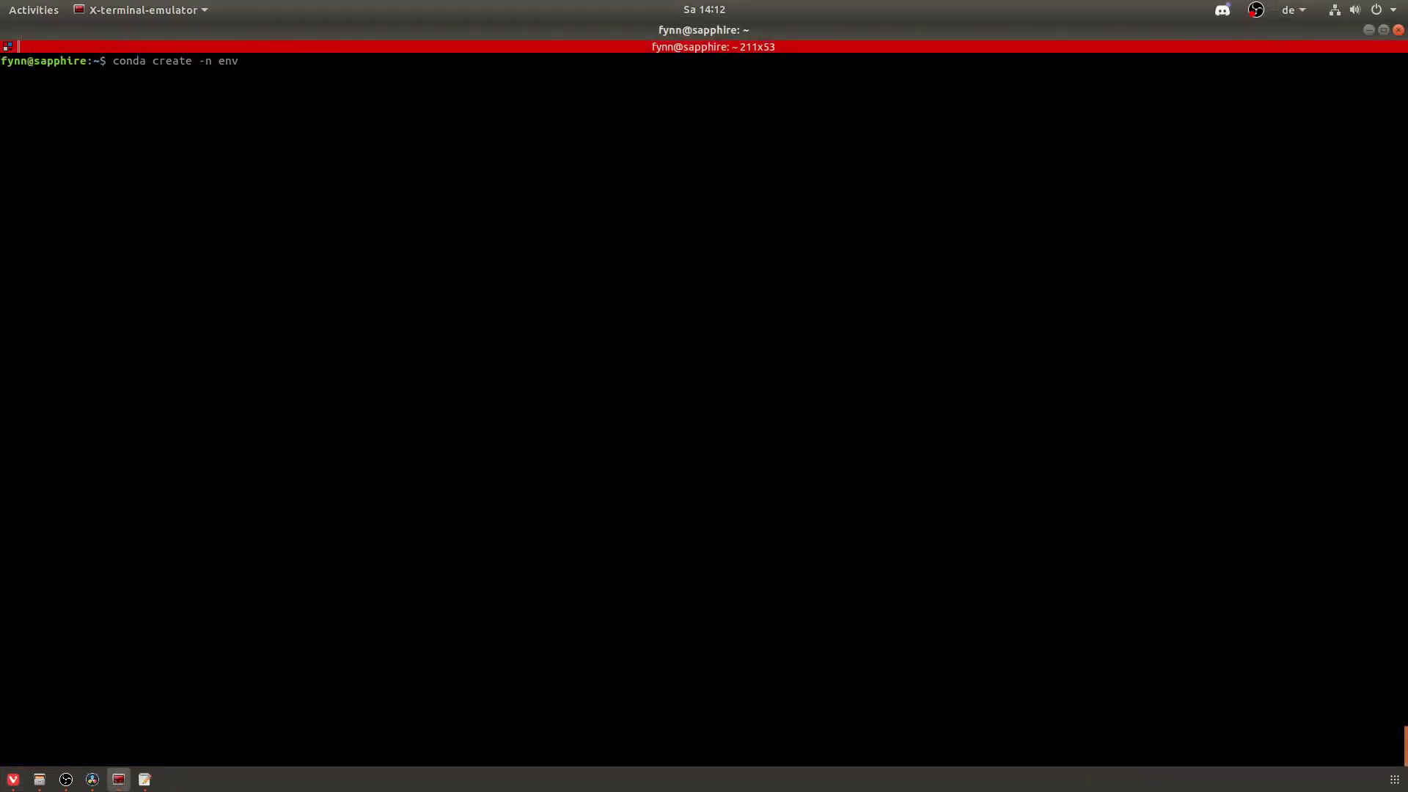
Create and activate conda environment env_name with Python 3.5, then check its Python version.
{"action": "type", "text": "_name python=3.5"}
{"action": "key", "text": "Return"}
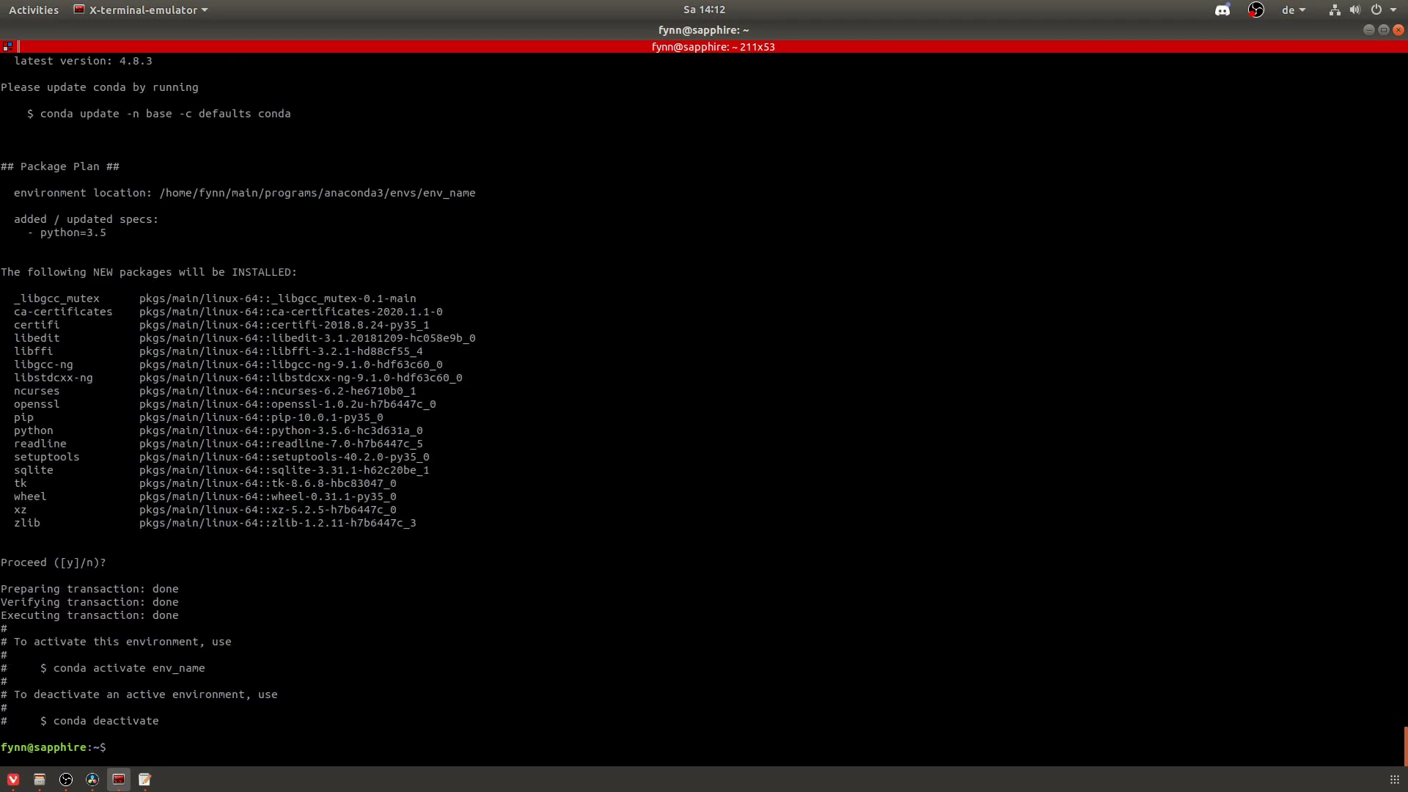
{"action": "type", "text": "conda activate env_name"}
{"action": "key", "text": "Return"}
{"action": "type", "text": "python --version"}
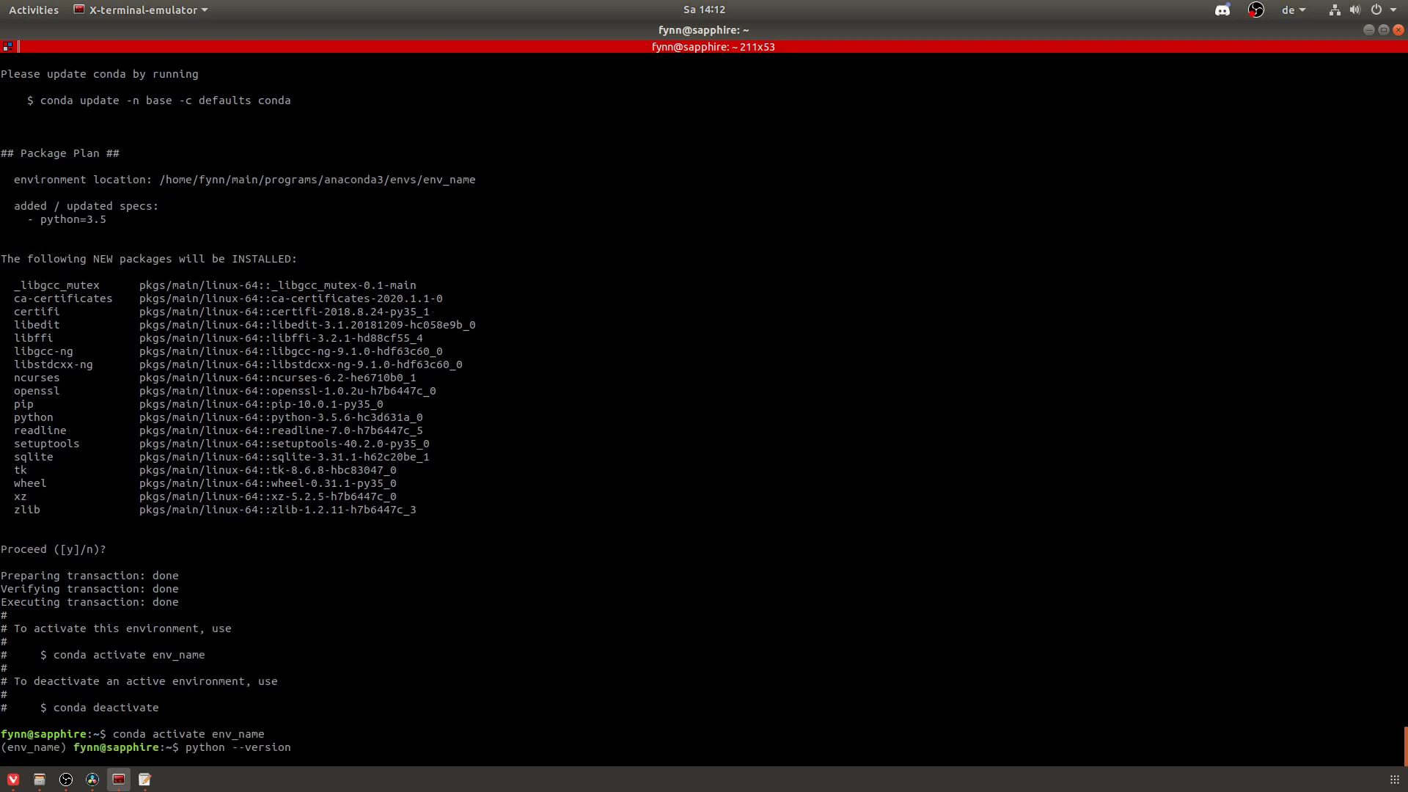
{"action": "key", "text": "Return"}
Deactivate the environment and check the system python (2.7.17) and python3 (3.6.9) versions.
{"action": "type", "text": "deactivate"}
{"action": "key", "text": "Return"}
{"action": "type", "text": "conda c"}
{"action": "type", "text": "eactivate"}
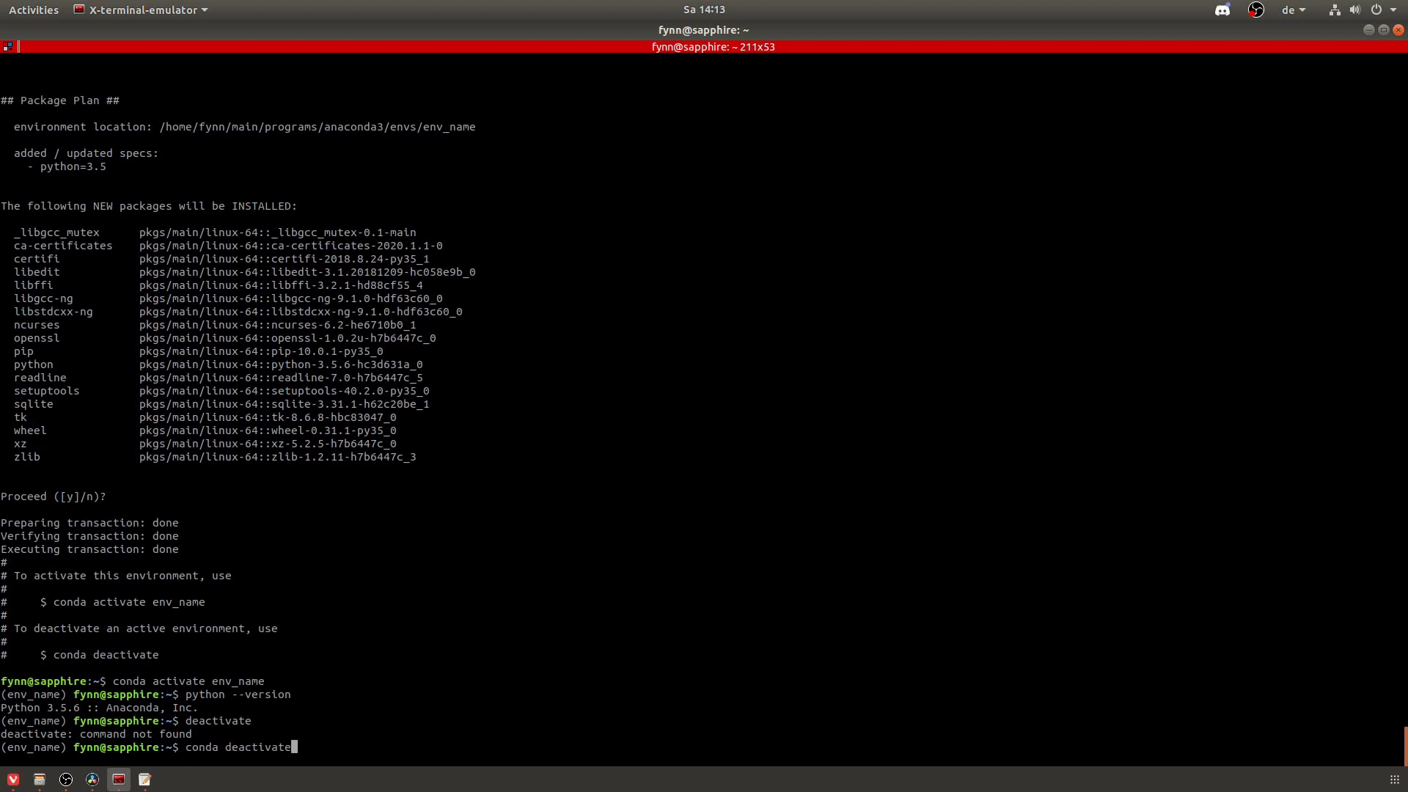
{"action": "key", "text": "Return"}
{"action": "type", "text": "python --version"}
{"action": "key", "text": "Return"}
{"action": "type", "text": "python3 -"}
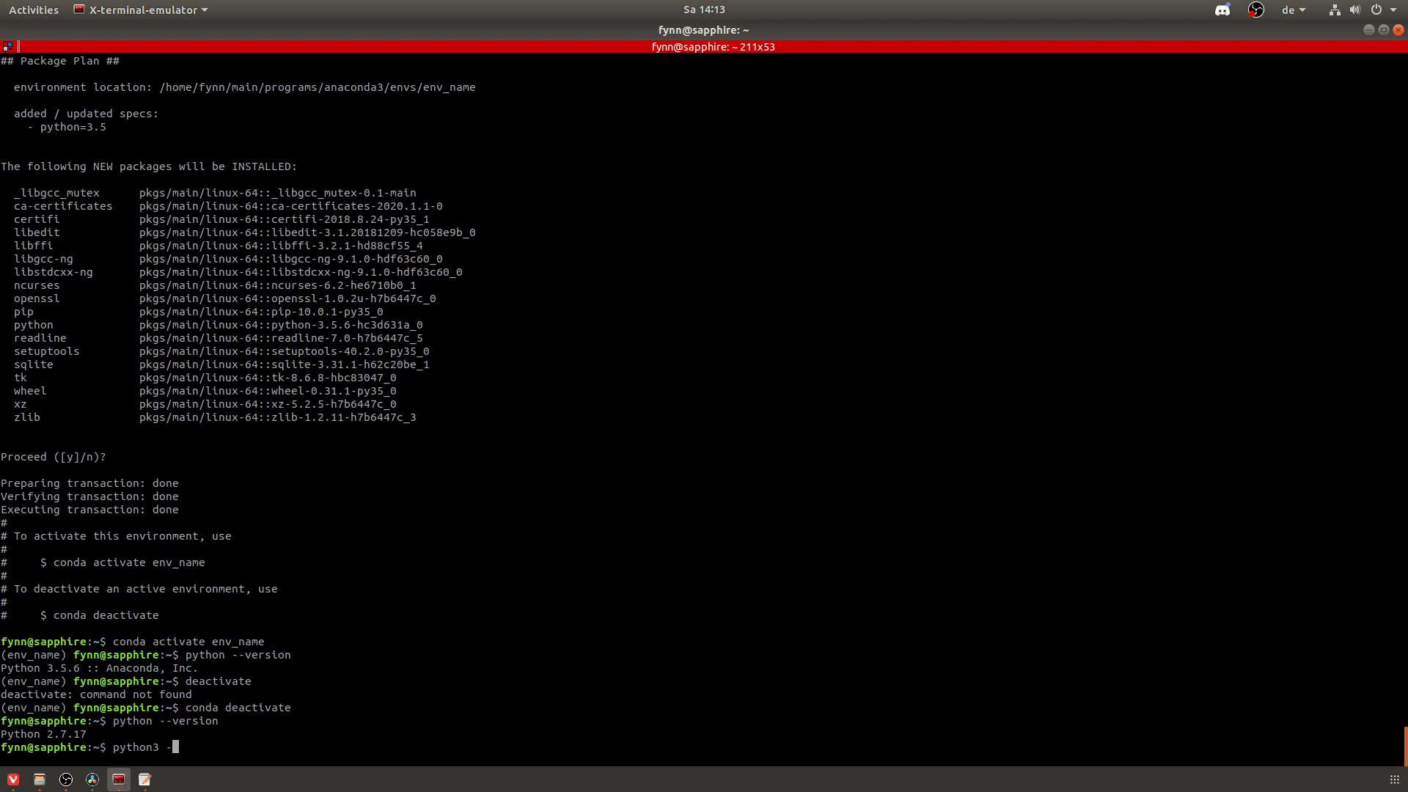
{"action": "type", "text": "-version"}
{"action": "key", "text": "Return"}
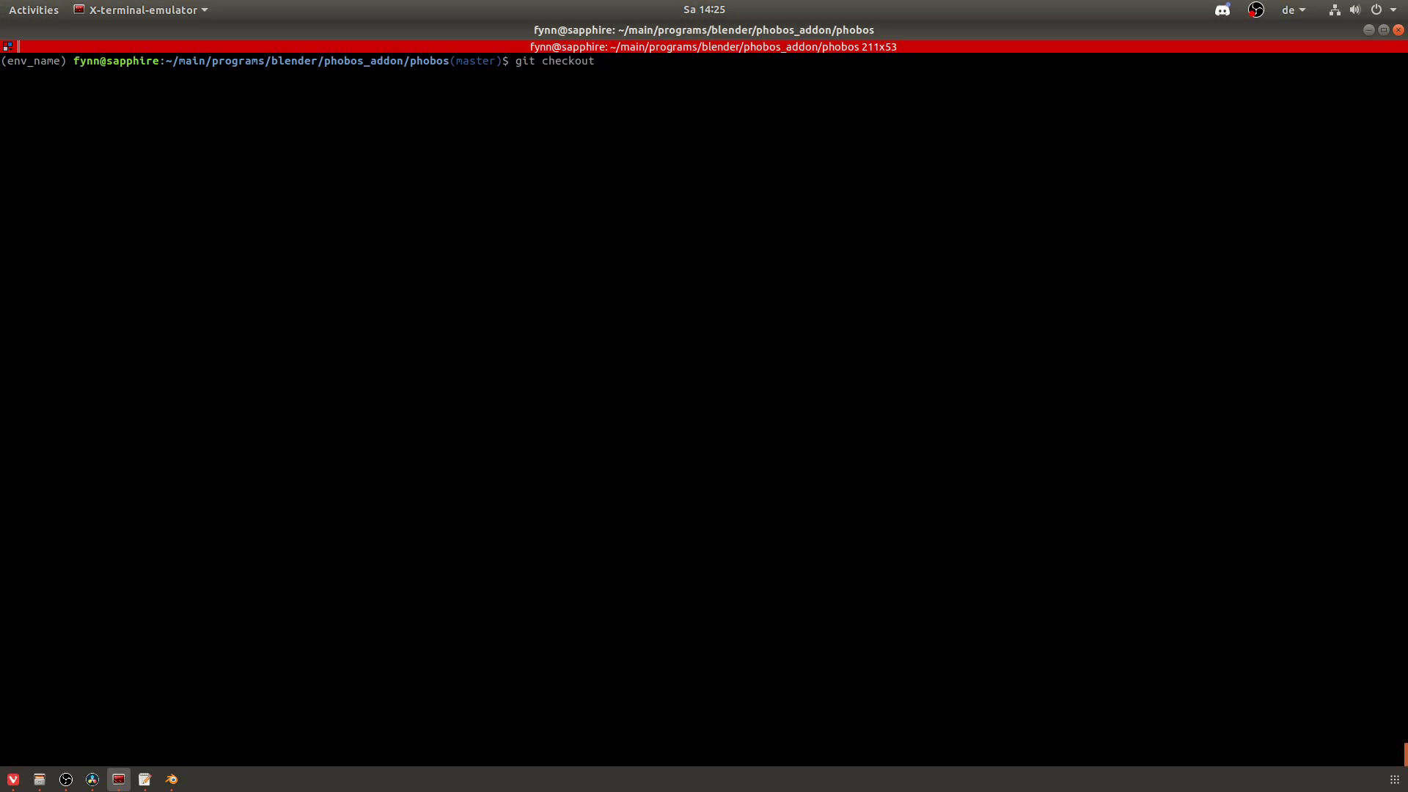
Check out the release-1.0 branch with git, using tab completion for the branch name.
{"action": "type", "text": "rel"}
{"action": "key", "text": "Tab"}
{"action": "type", "text": "1"}
{"action": "key", "text": "Tab"}
{"action": "key", "text": "Return"}
Run python3 setup.py and give it the pasted Blender installation path.
{"action": "type", "text": "3 setup.py"}
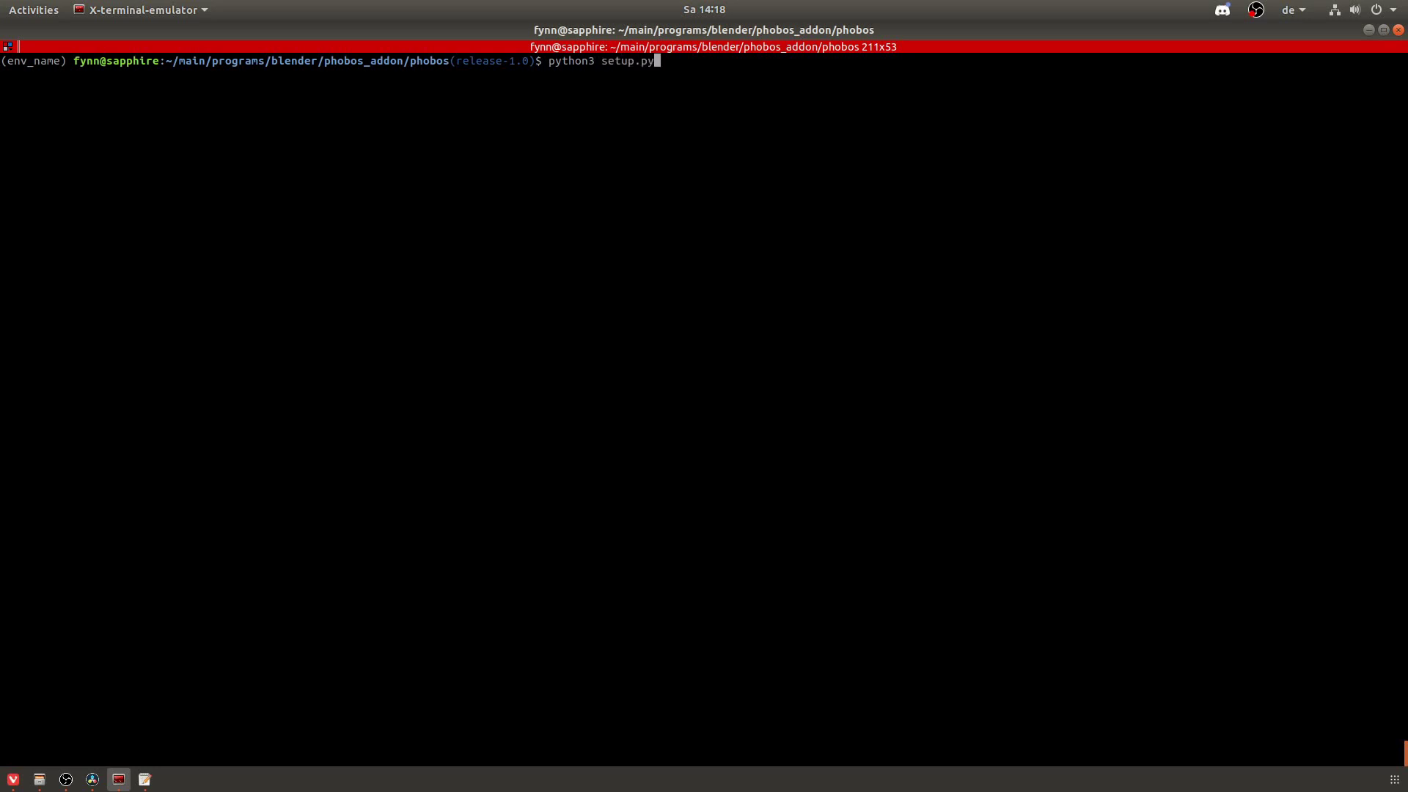
{"action": "key", "text": "Return"}
{"action": "type", "text": "~/main/programs/blender/blender-2.79b-linux-glibc219-x86_64"}
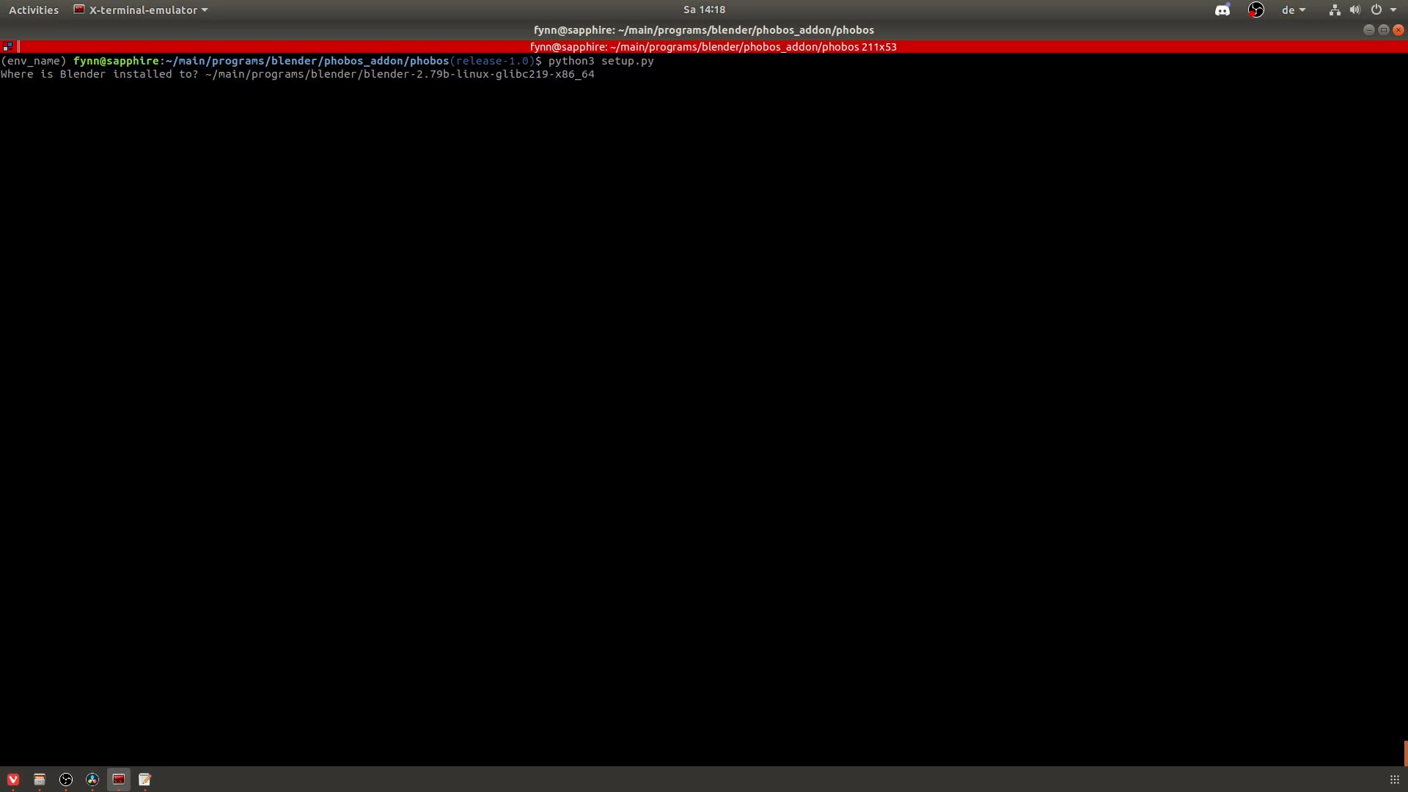
{"action": "key", "text": "Return"}
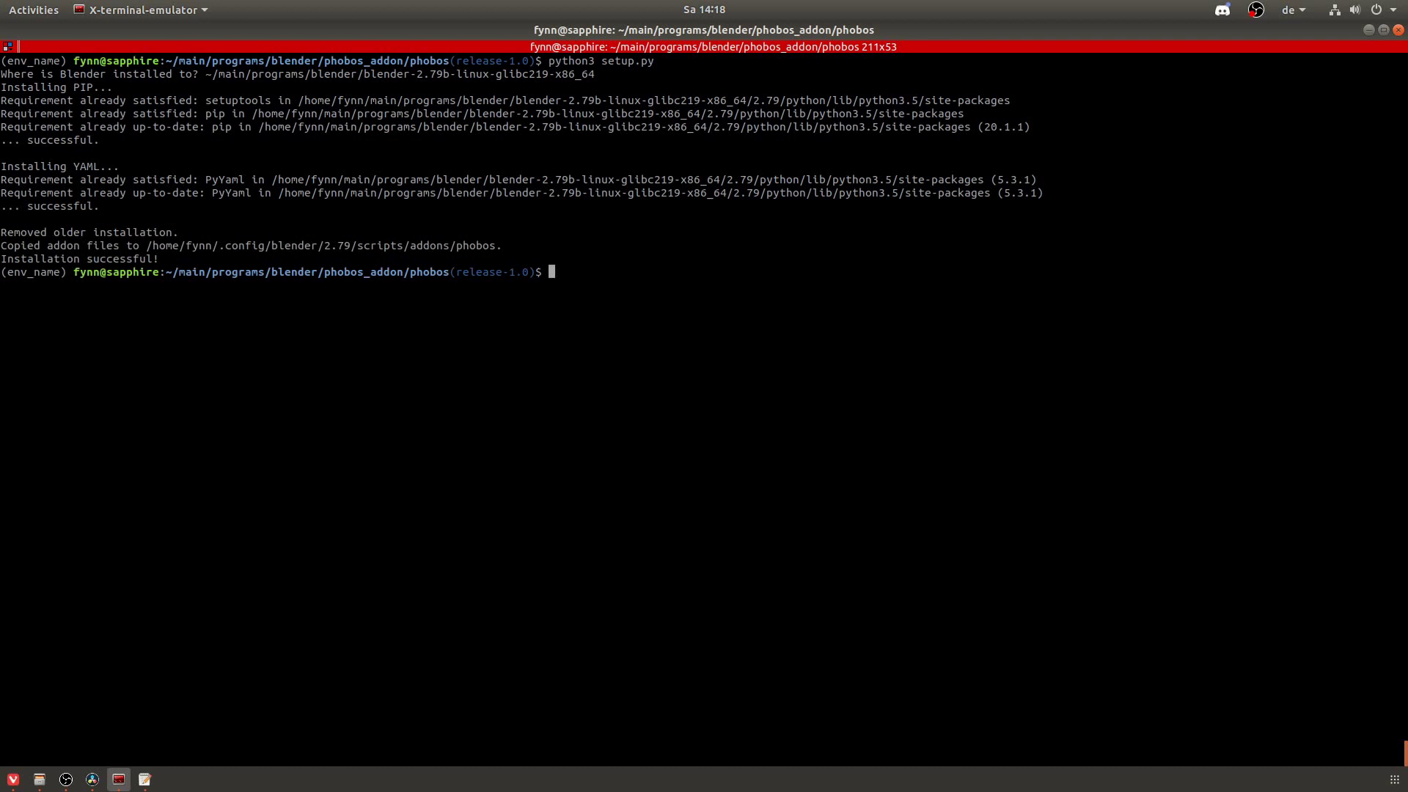
Select the copied add-on folder path and list that folder with ll in the lower pane.
{"action": "left_click_drag", "start_coordinate": [7, 311], "coordinate": [502, 312]}
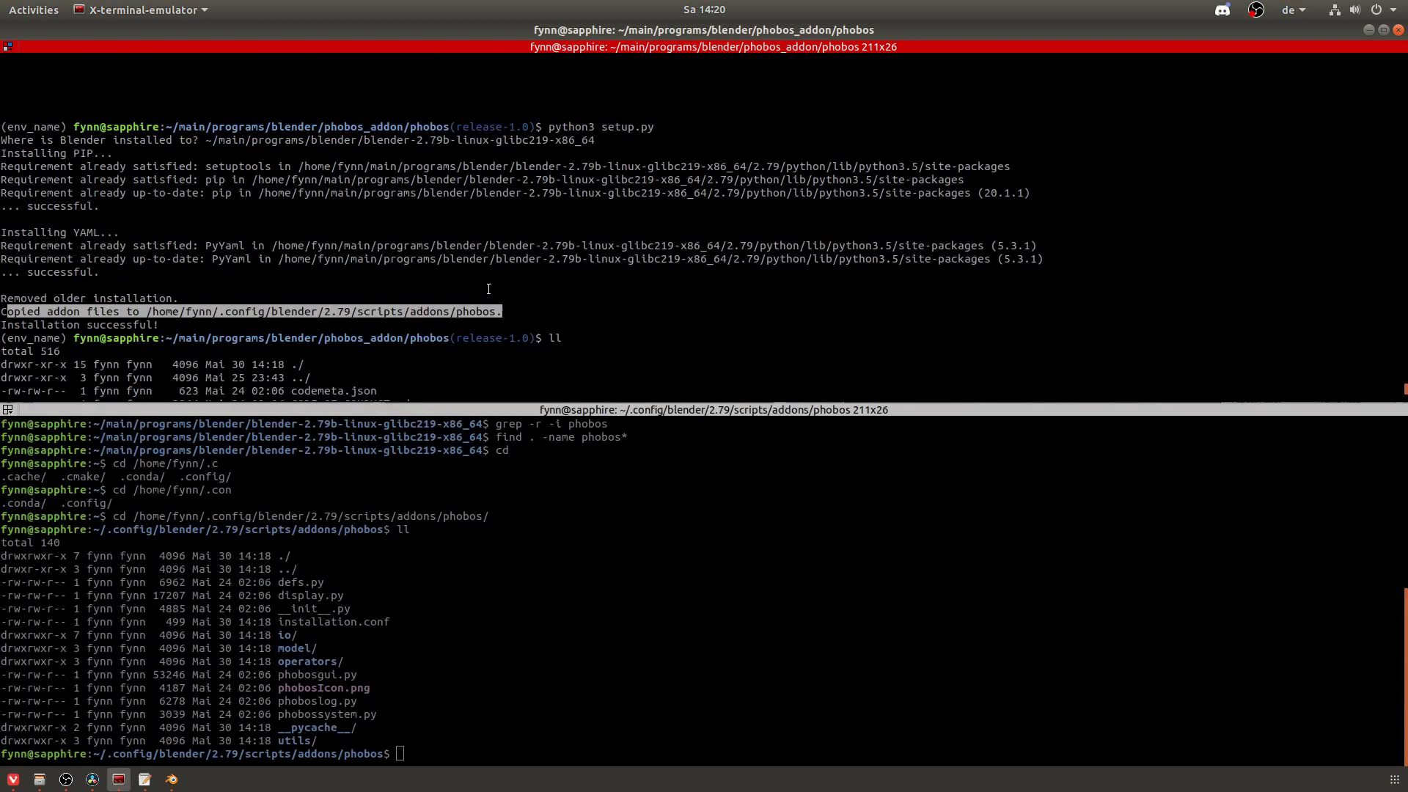
{"action": "left_click", "coordinate": [201, 735]}
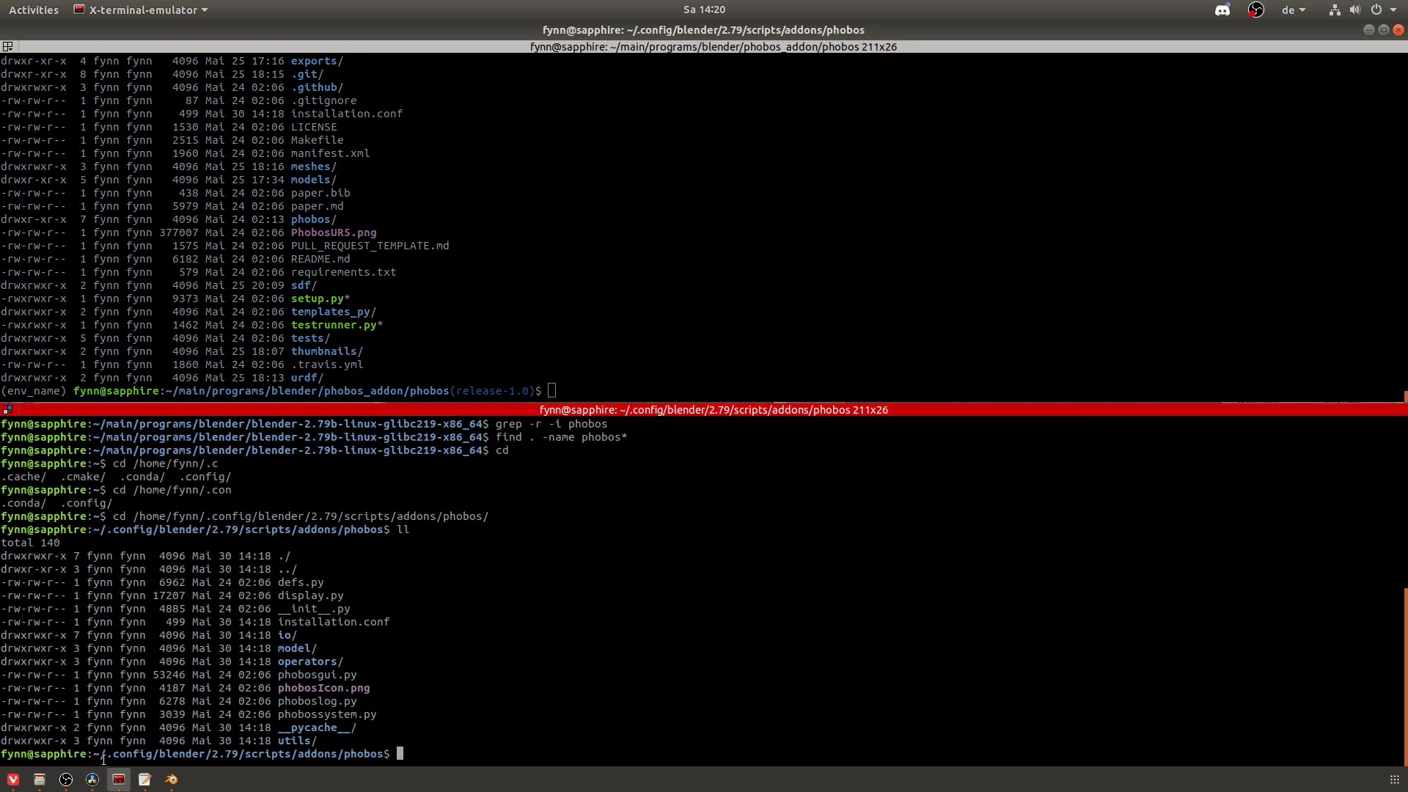
{"action": "double_click", "coordinate": [234, 754]}
{"action": "left_click", "coordinate": [234, 754]}
{"action": "type", "text": "ll"}
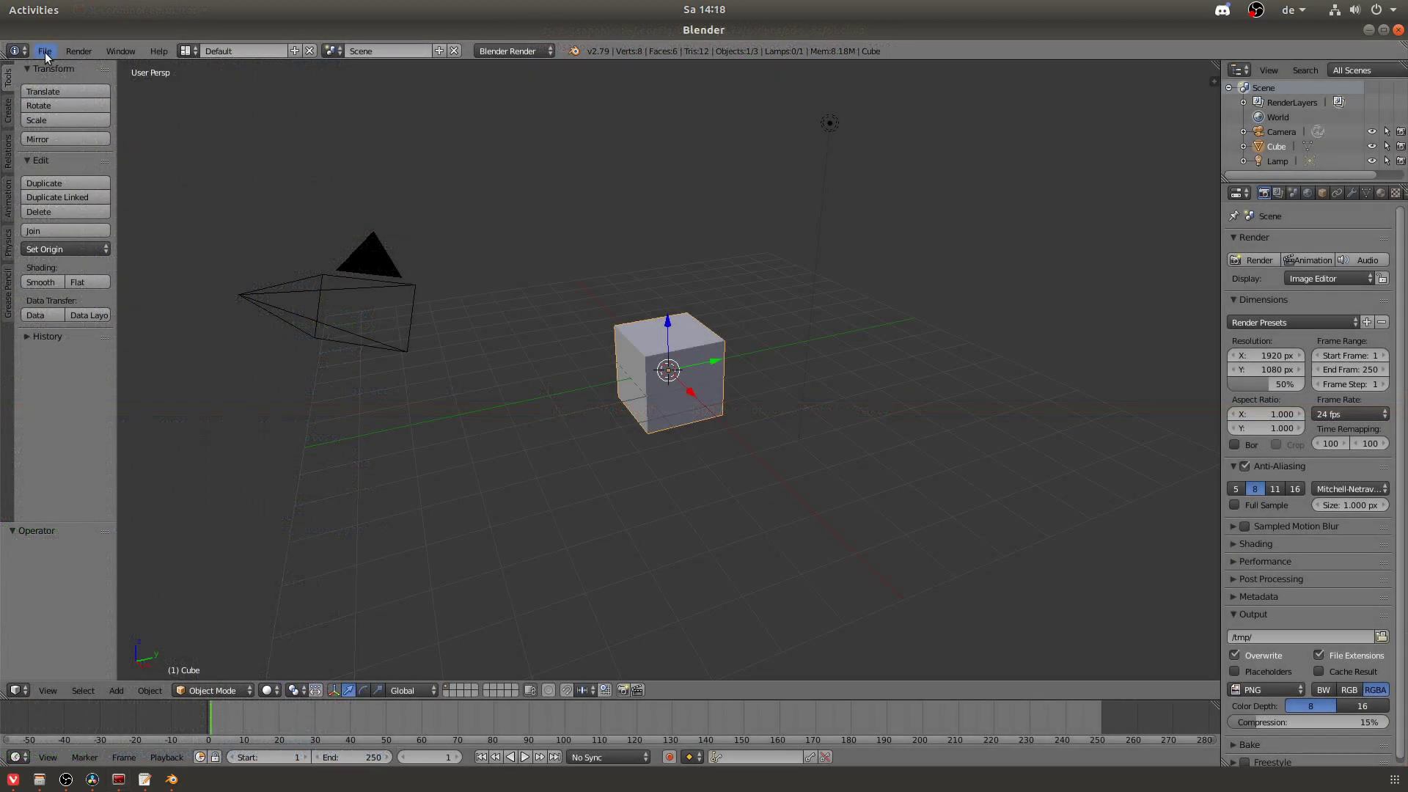
Search User Preferences add-ons for 'phobos', enable Development: Phobos and expand its details.
{"action": "left_click", "coordinate": [45, 53]}
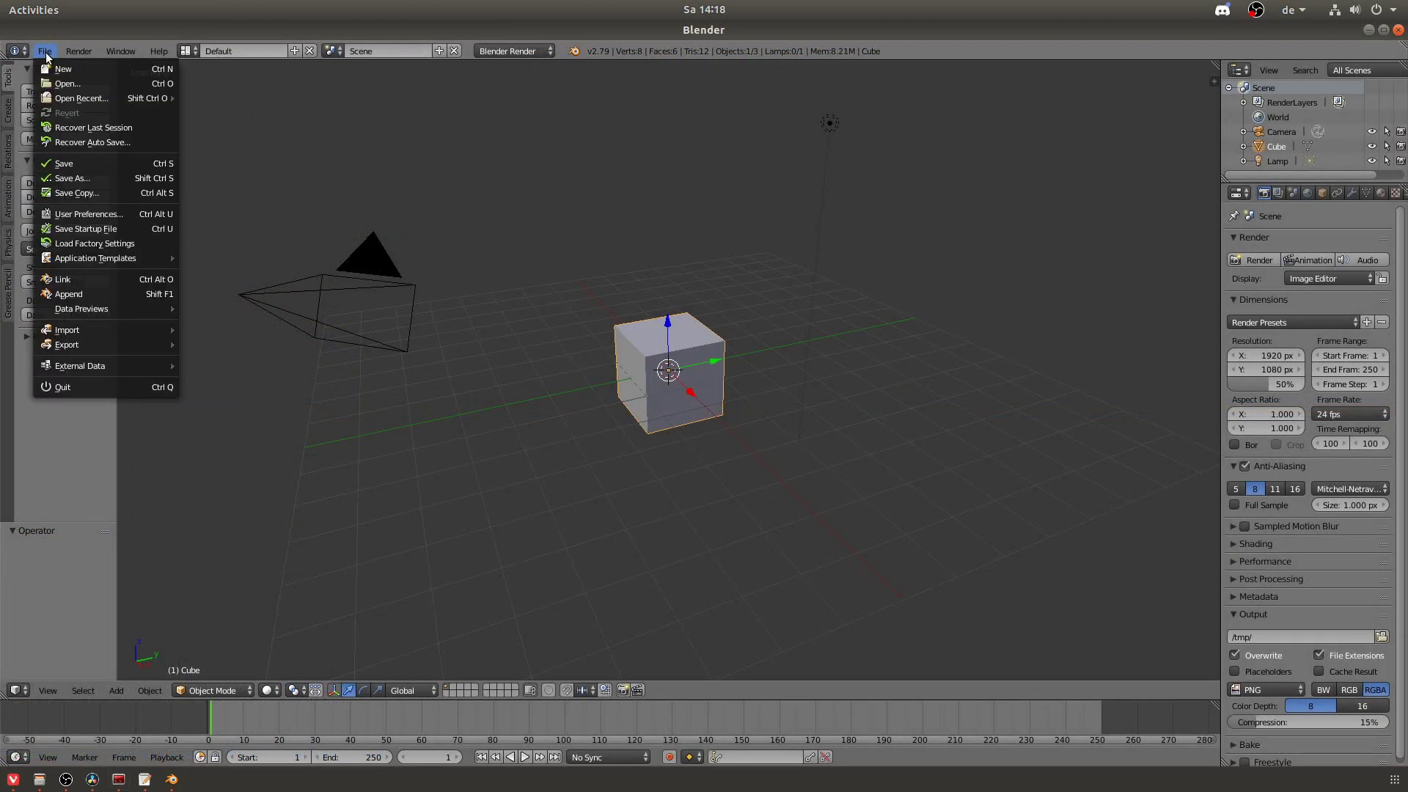
{"action": "left_click", "coordinate": [66, 213]}
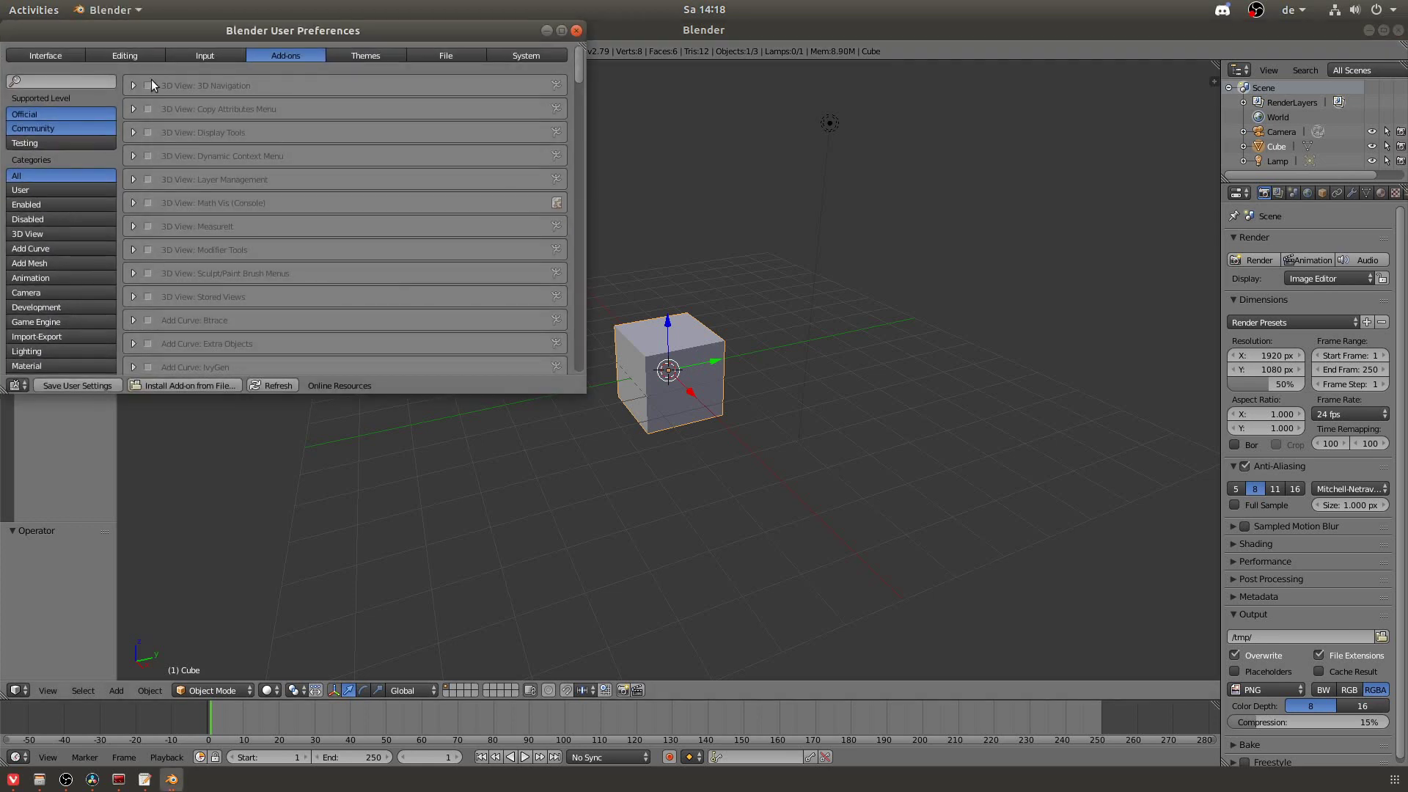
{"action": "left_click", "coordinate": [223, 150]}
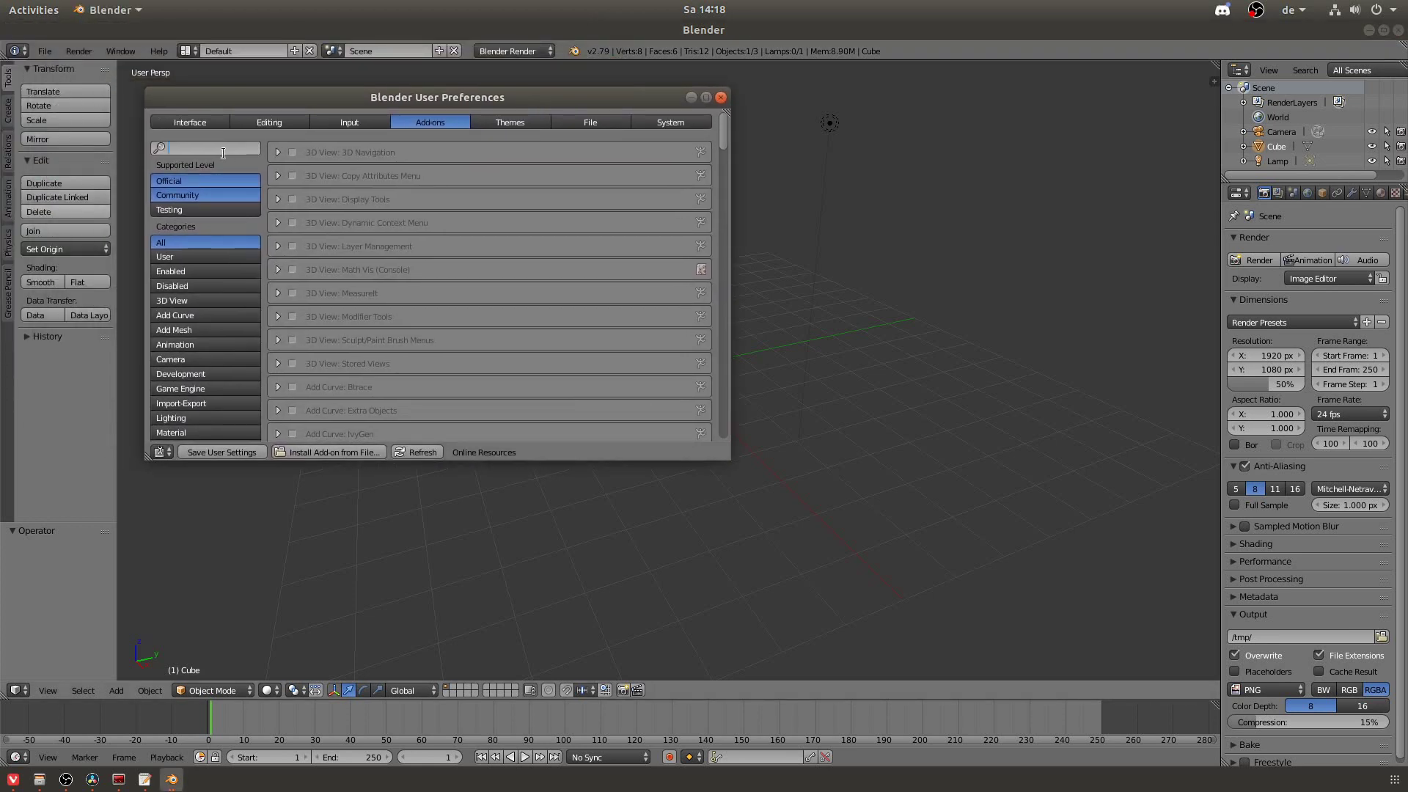
{"action": "type", "text": "phobos"}
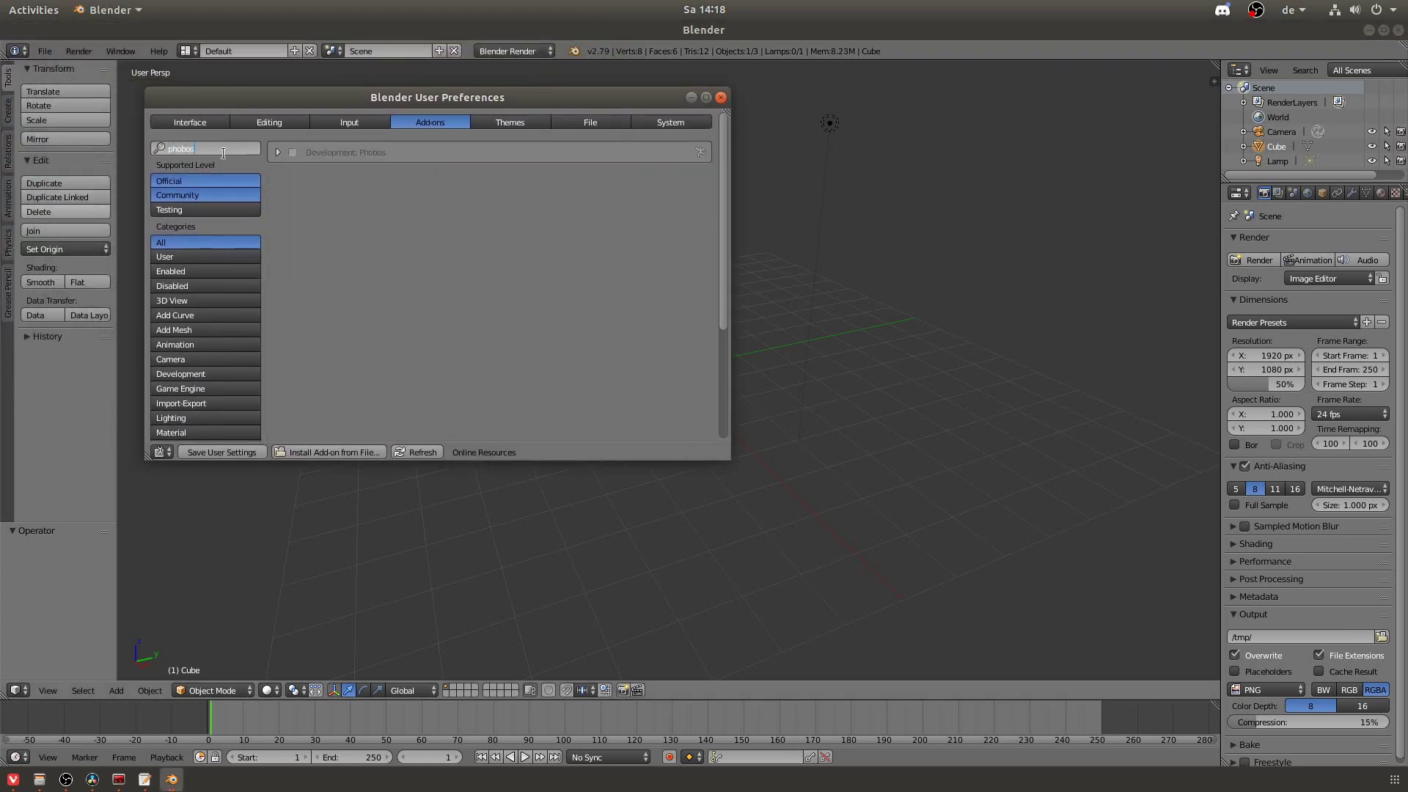
{"action": "key", "text": "Return"}
{"action": "left_click", "coordinate": [291, 153]}
{"action": "left_click", "coordinate": [278, 151]}
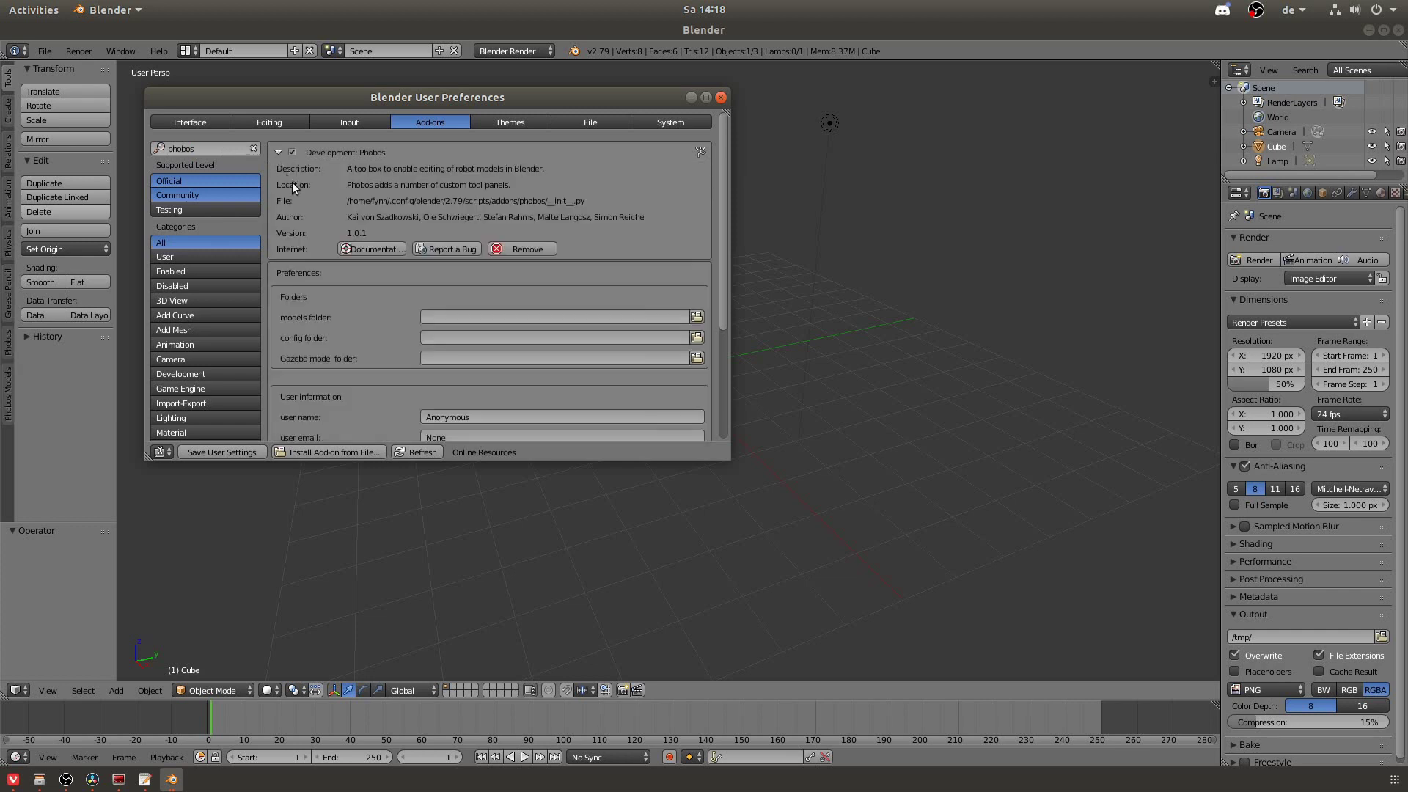
{"action": "scroll", "coordinate": [613, 242], "scroll_direction": "down", "scroll_amount": 5}
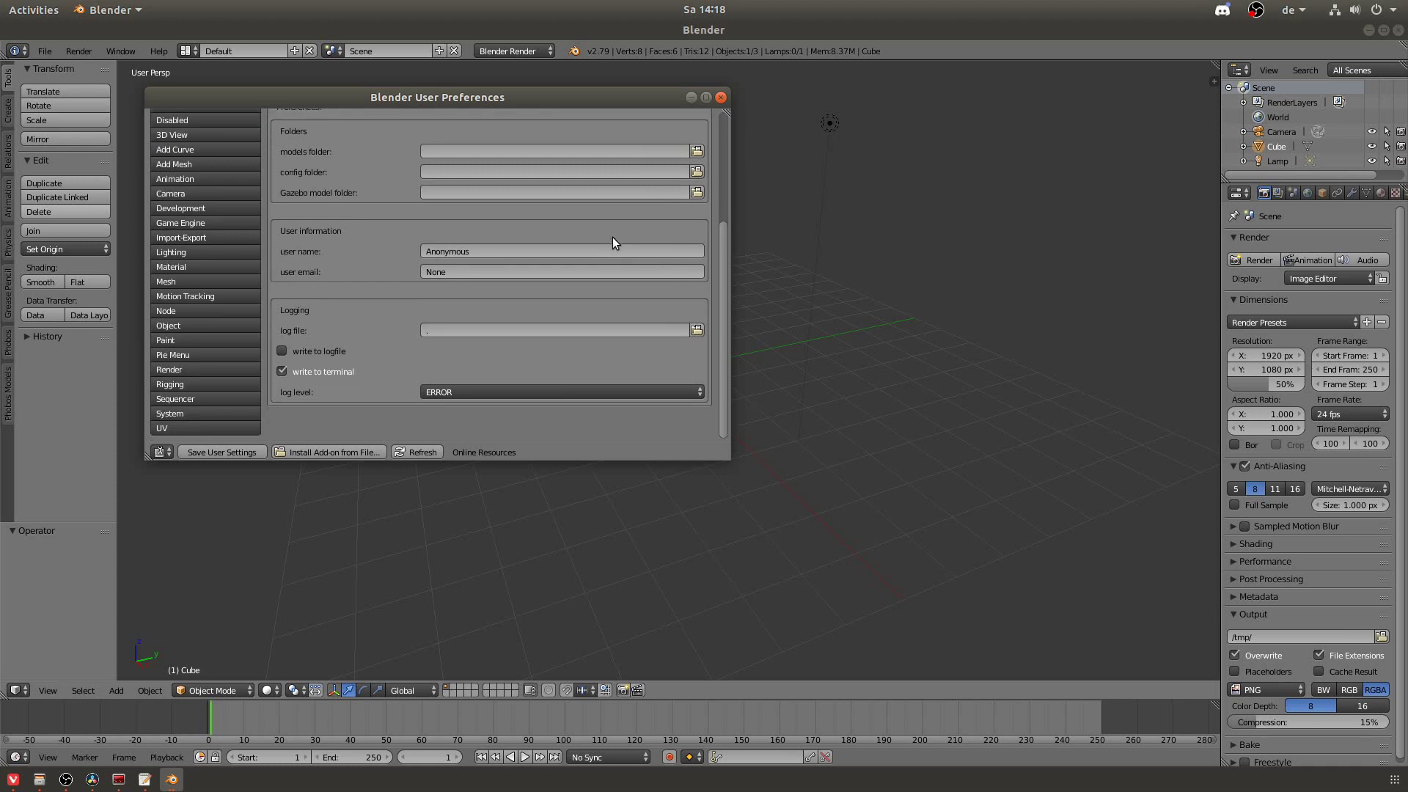
{"action": "scroll", "coordinate": [613, 236], "scroll_direction": "up", "scroll_amount": 5}
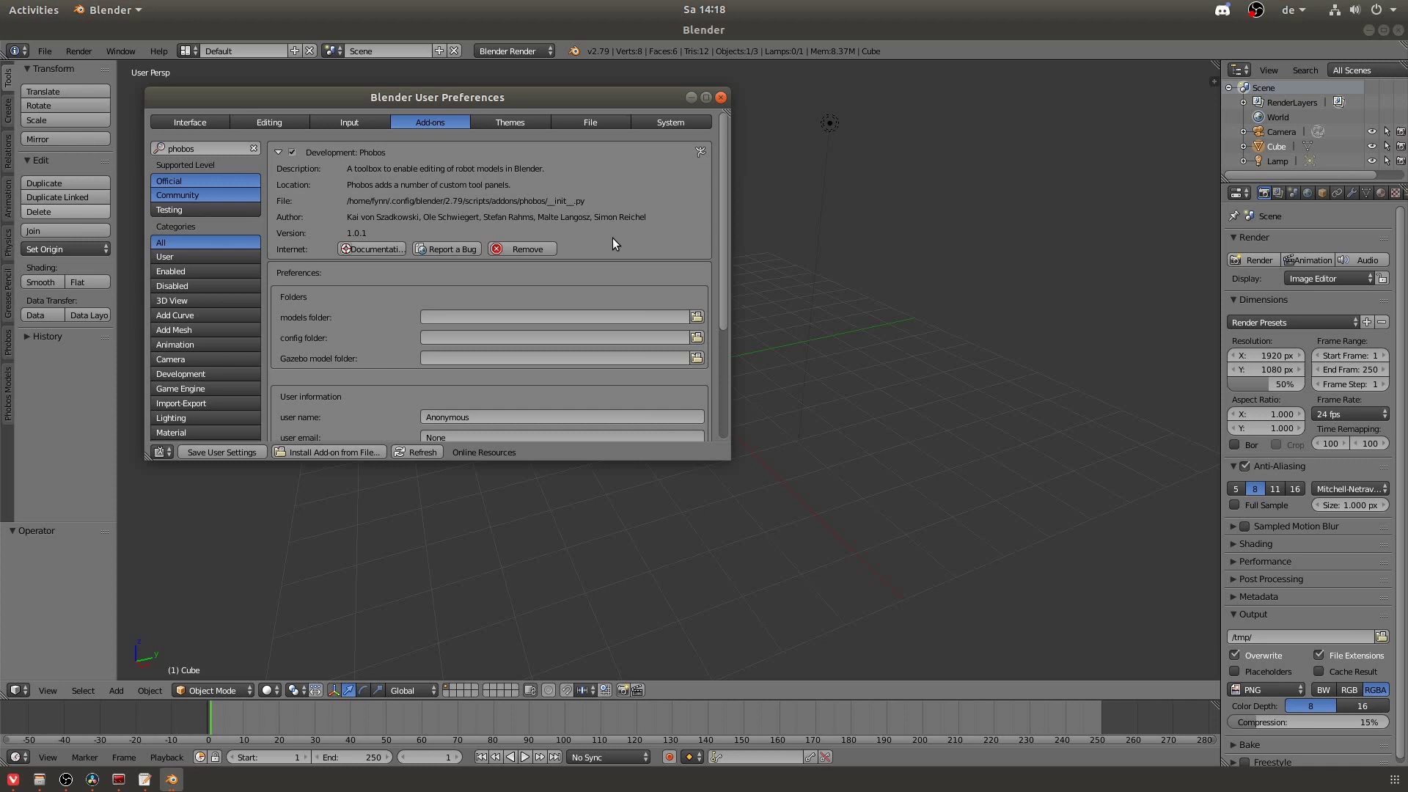
Close the preferences, show the Phobos tab in the tool shelf and widen the shelf.
{"action": "left_click", "coordinate": [721, 98]}
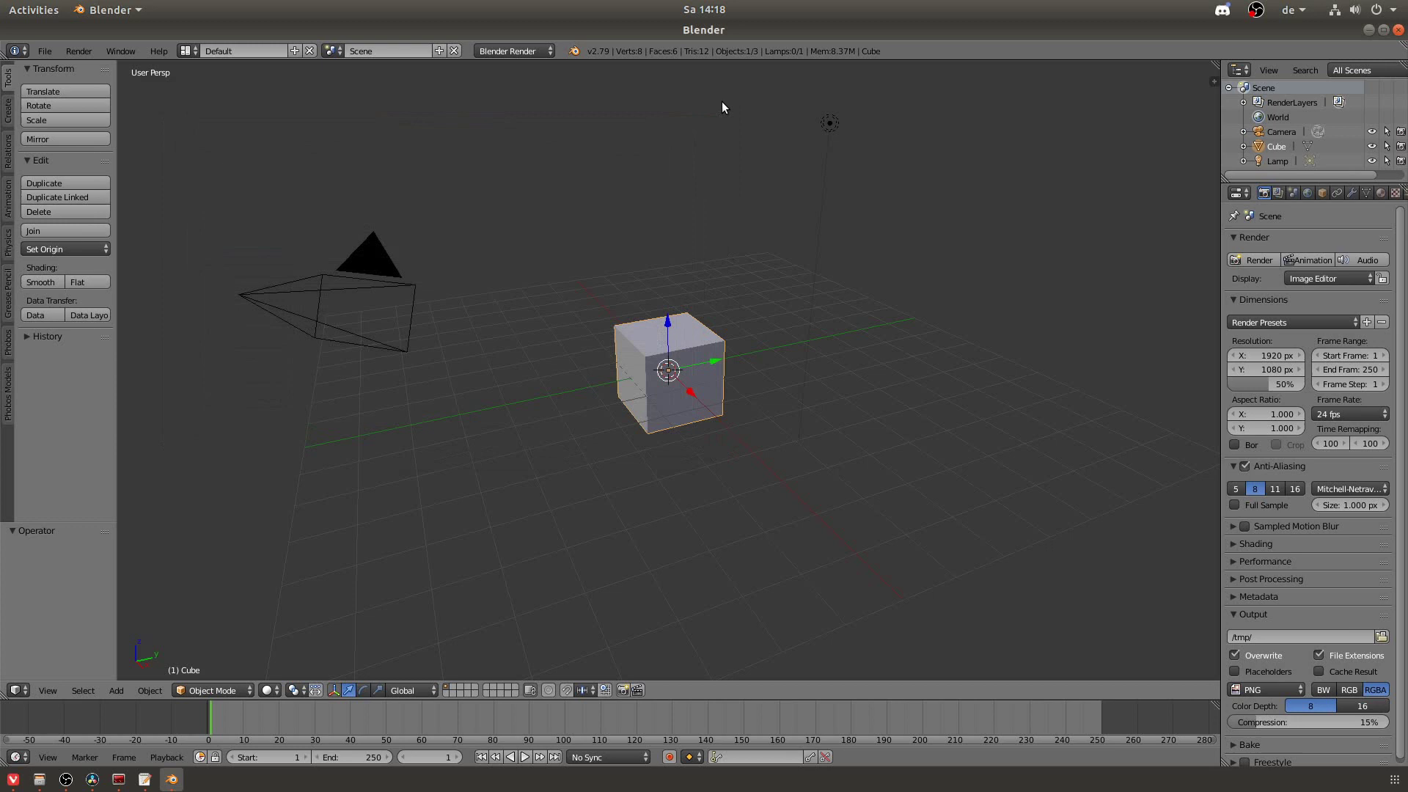
{"action": "left_click", "coordinate": [14, 343]}
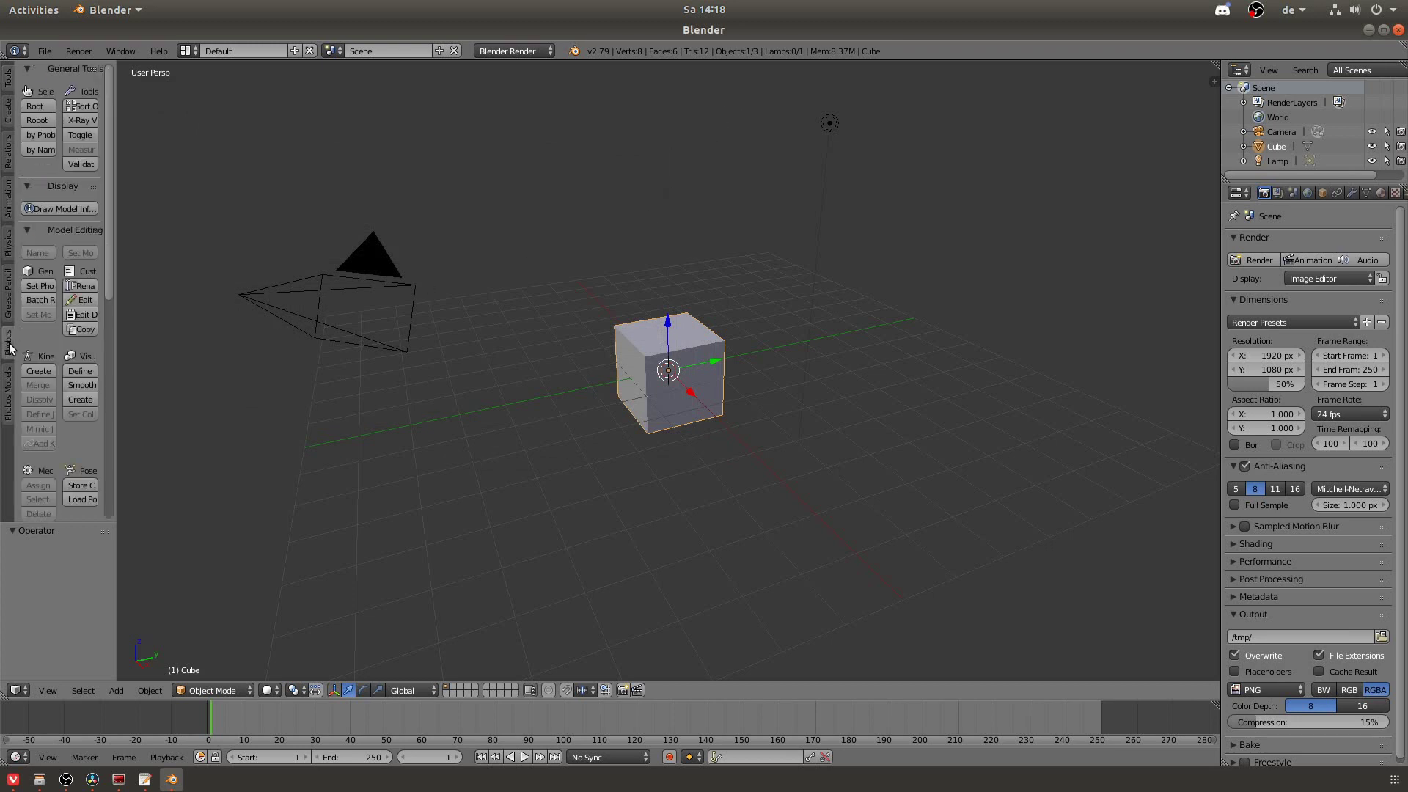
{"action": "left_click_drag", "start_coordinate": [116, 298], "coordinate": [392, 394]}
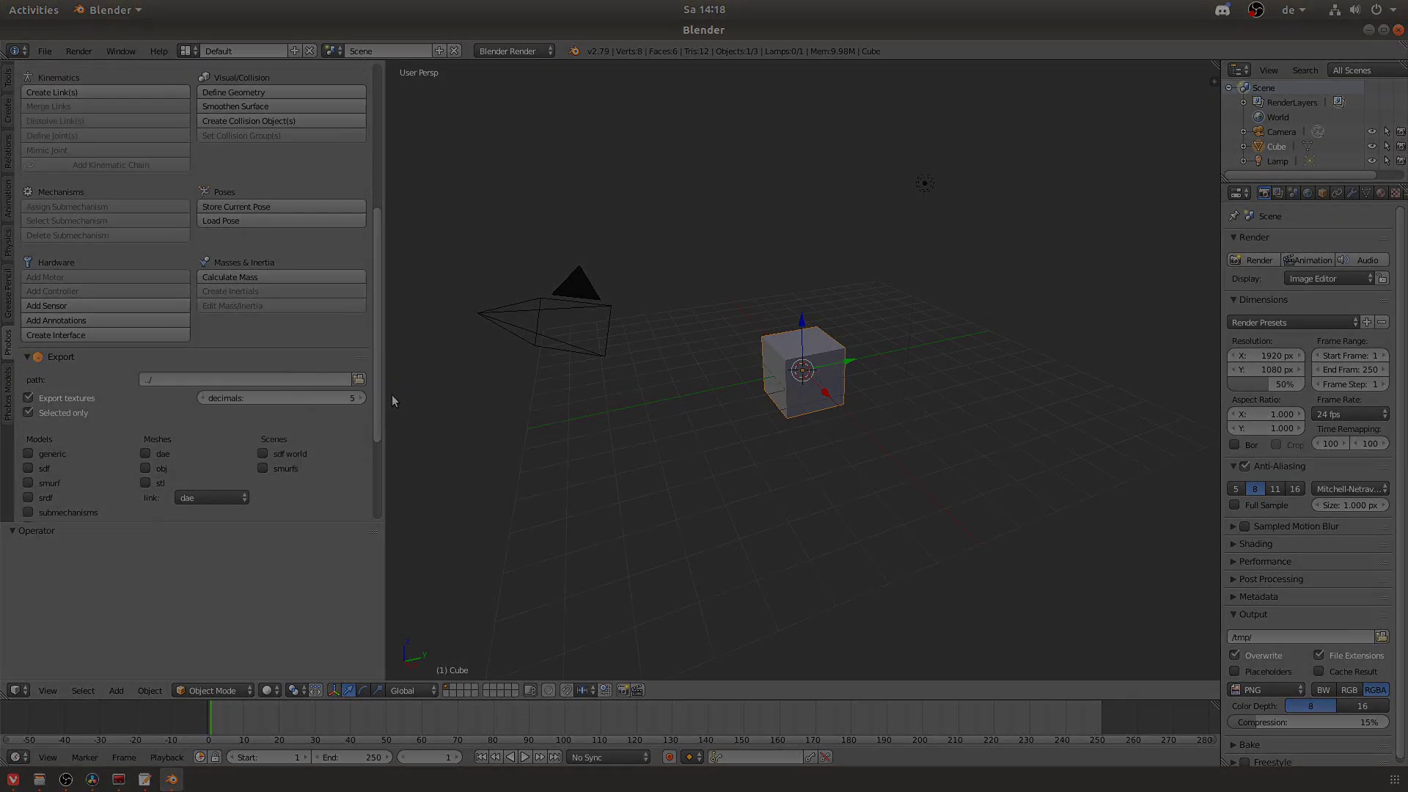